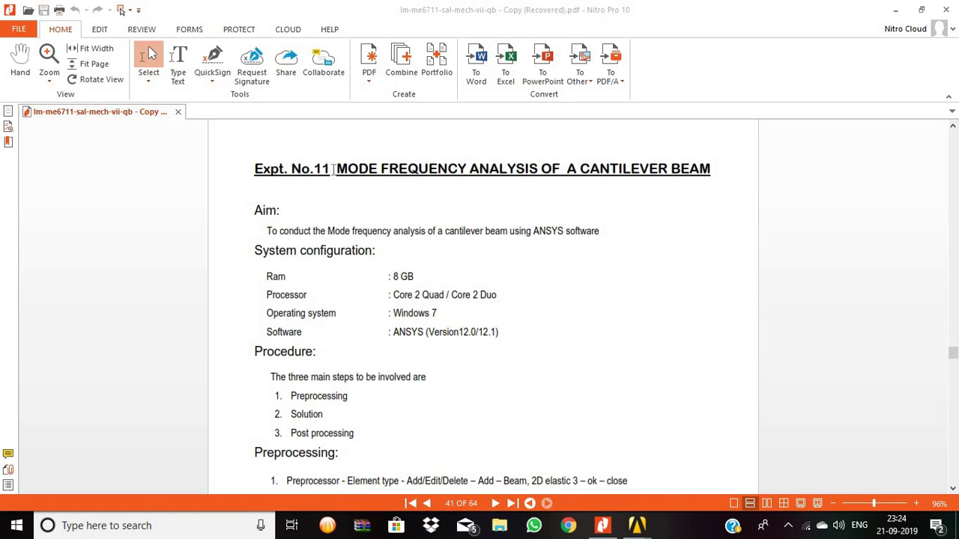
# Review the cantilever beam diagram and material property values in the lab manual, then switch to ANSYS
pyautogui.moveTo(334, 169); pyautogui.dragTo(713, 186)
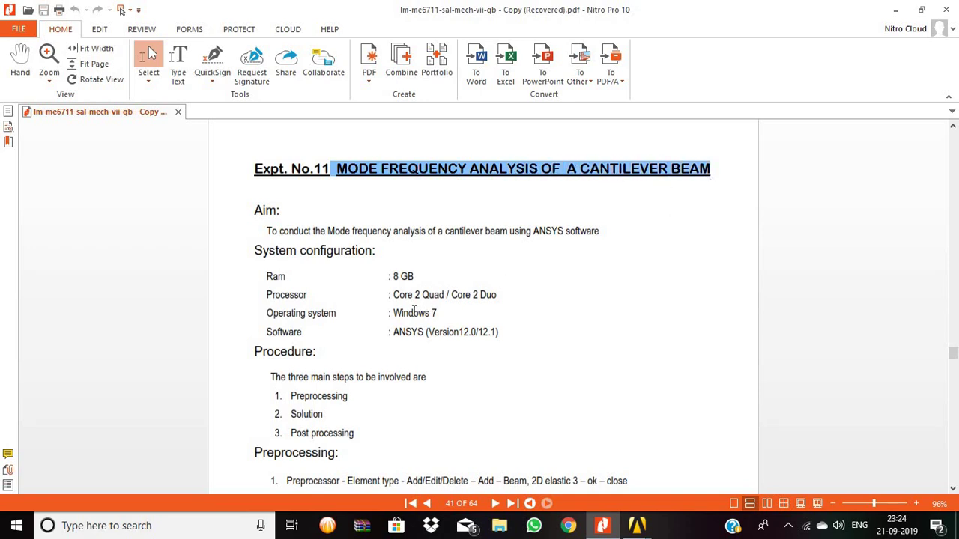
pyautogui.scroll(-15, 412, 316)
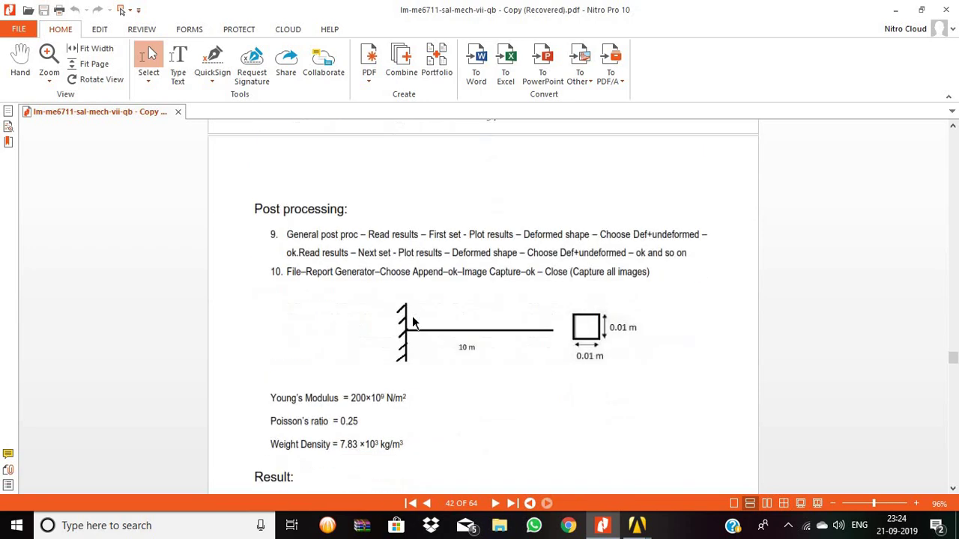
pyautogui.click(389, 266)
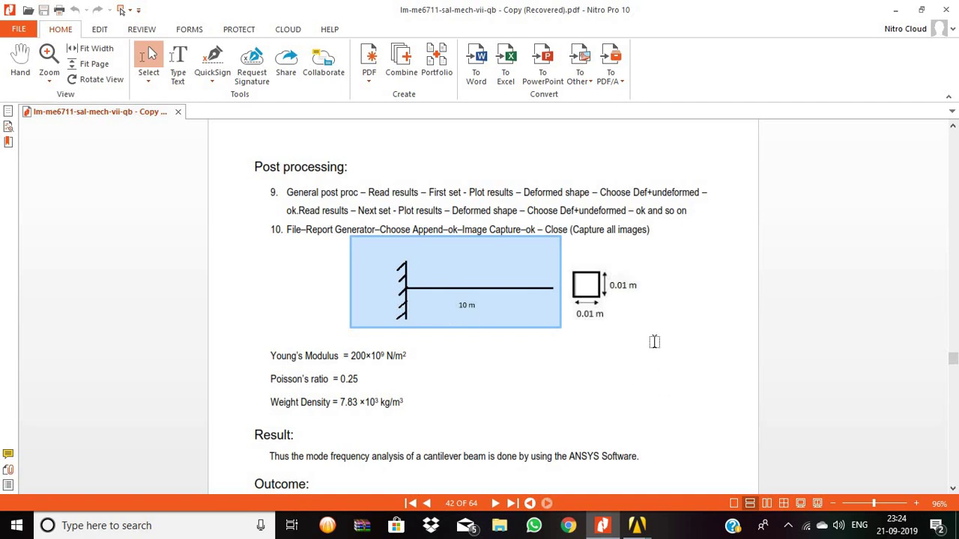
pyautogui.click(633, 333)
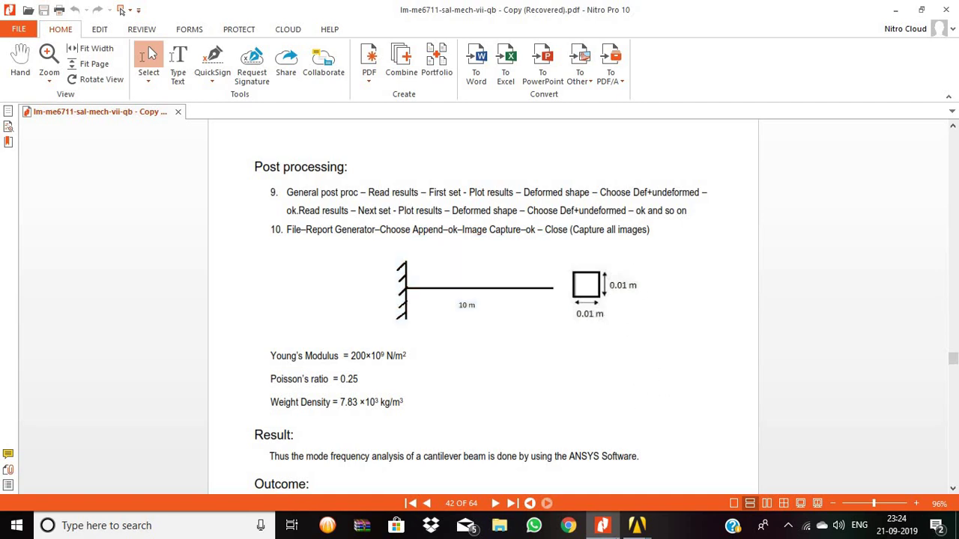
pyautogui.moveTo(254, 340); pyautogui.dragTo(430, 415)
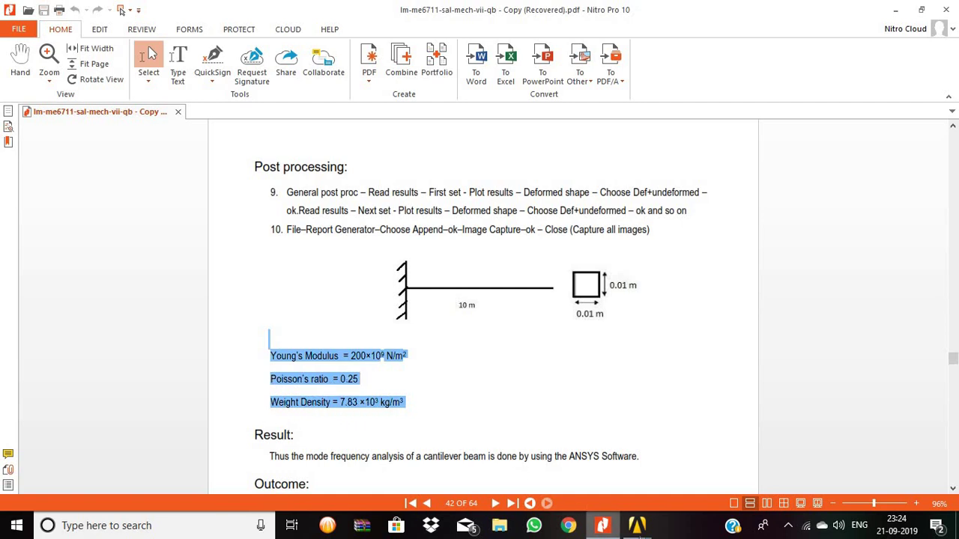
pyautogui.click(637, 525)
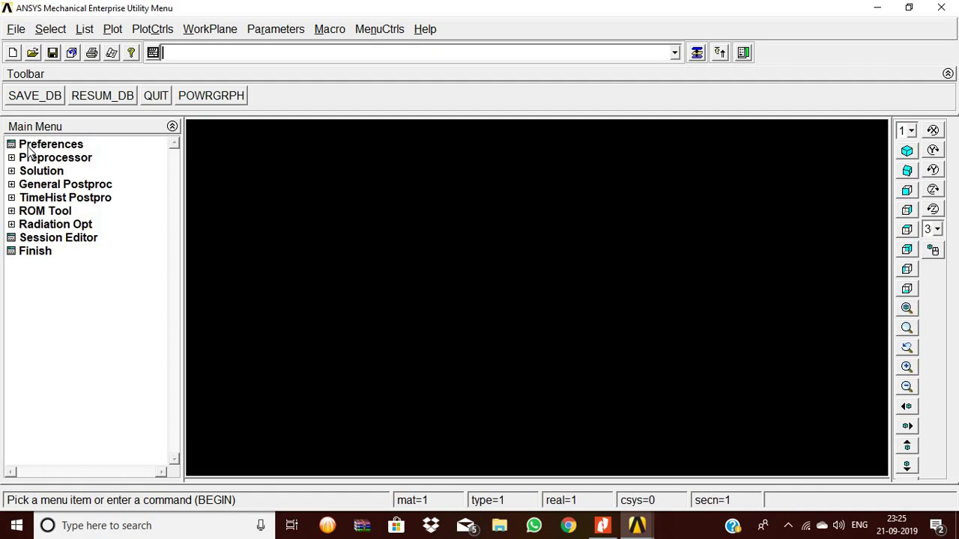
# Filter the GUI preferences to the Structural discipline only
pyautogui.click(28, 147)
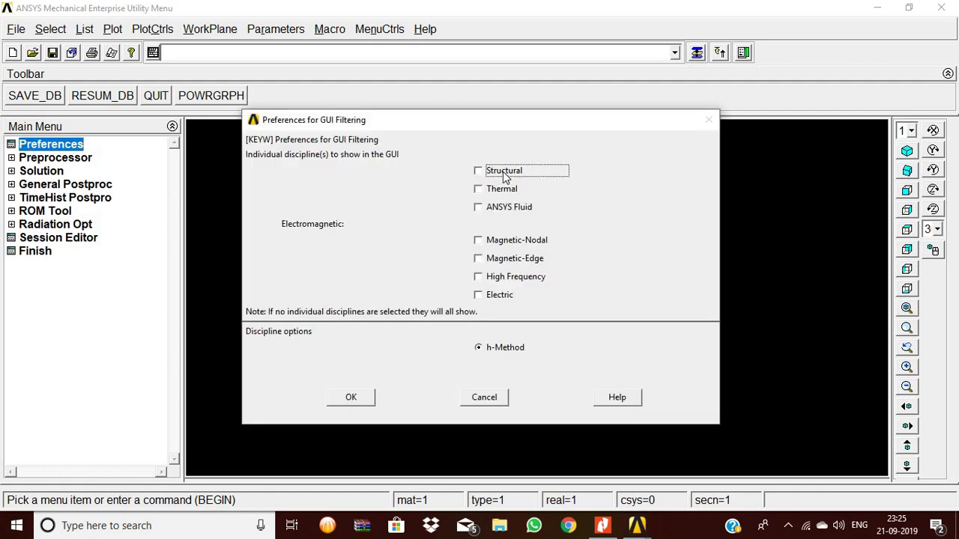
pyautogui.click(502, 172)
pyautogui.click(350, 398)
# Add element type 1 as the 2-node BEAM188 beam element
pyautogui.click(56, 158)
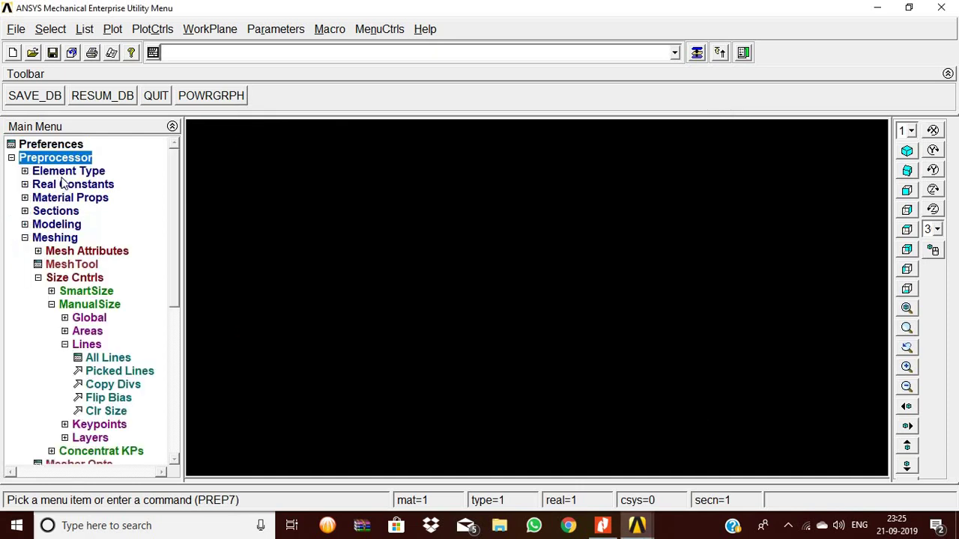
pyautogui.click(68, 172)
pyautogui.click(75, 185)
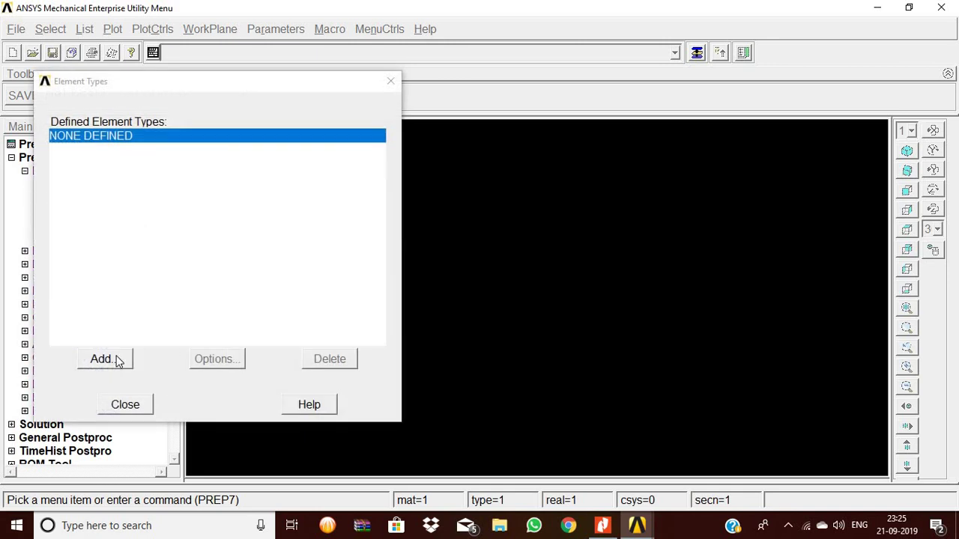
pyautogui.click(114, 359)
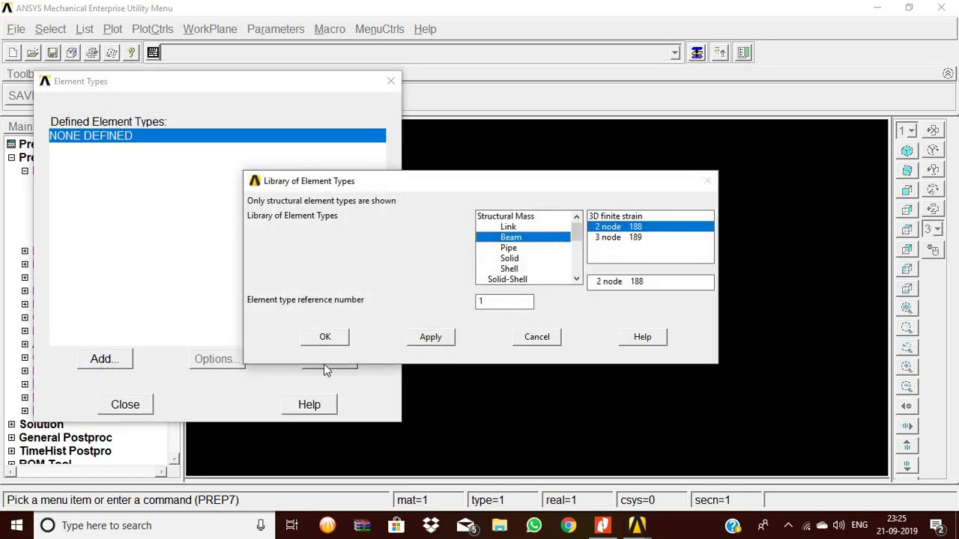
pyautogui.click(316, 339)
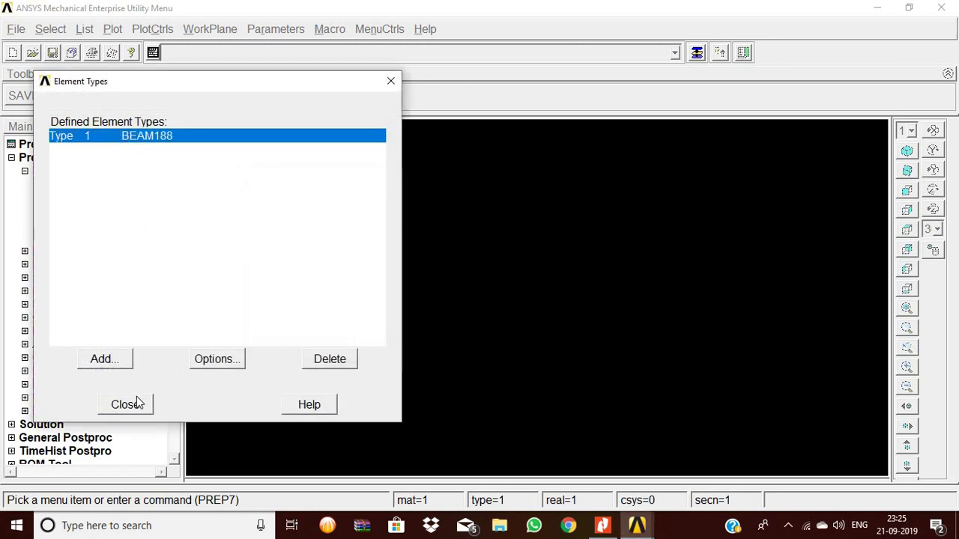
pyautogui.click(134, 403)
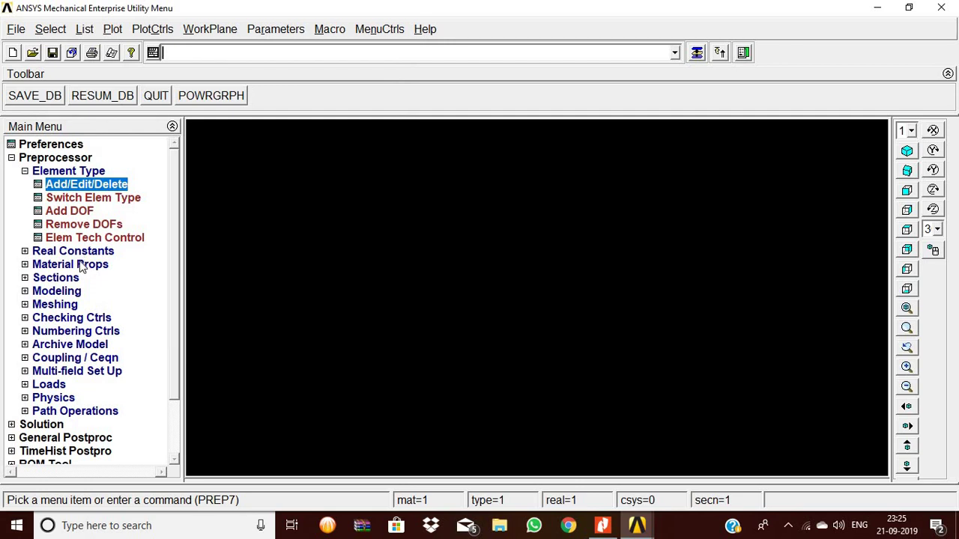
# Give material 1 linear isotropic elasticity with EX 2e11 and PRXY 0.25
pyautogui.click(82, 264)
pyautogui.click(90, 256)
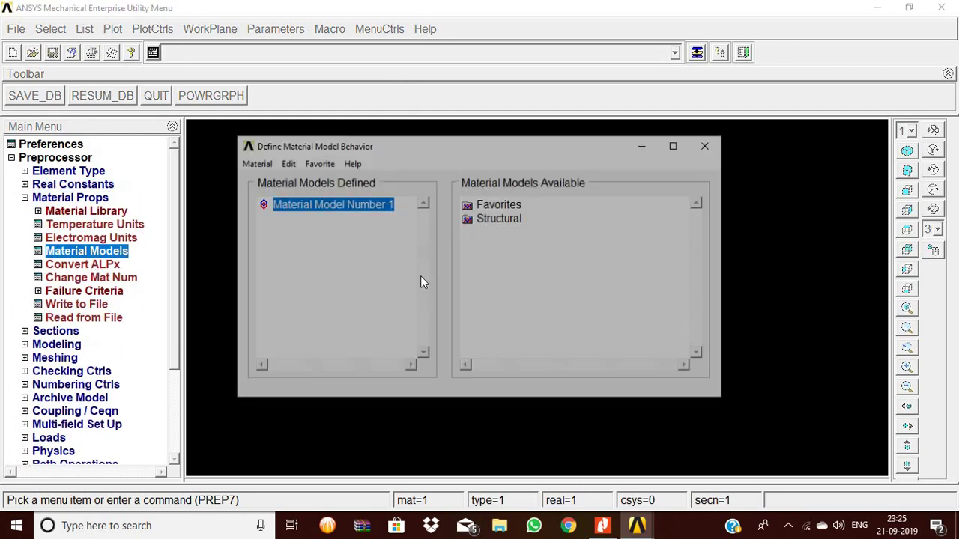
pyautogui.doubleClick(515, 219)
pyautogui.doubleClick(524, 233)
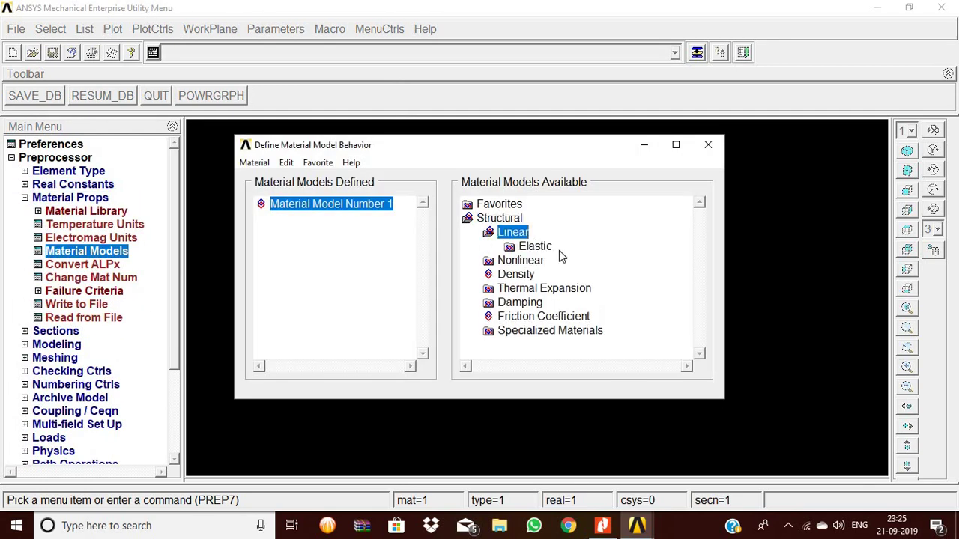
pyautogui.doubleClick(539, 248)
pyautogui.click(560, 261)
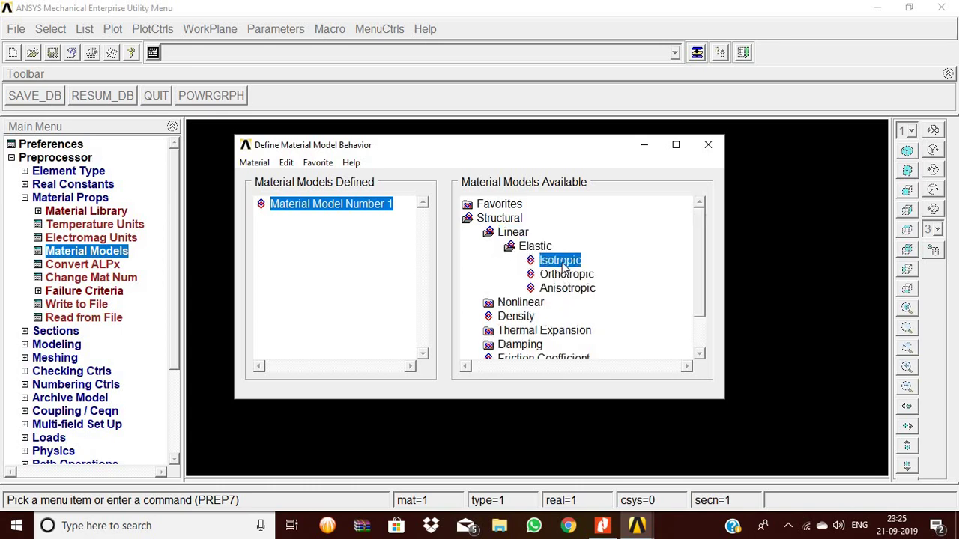
pyautogui.doubleClick(562, 262)
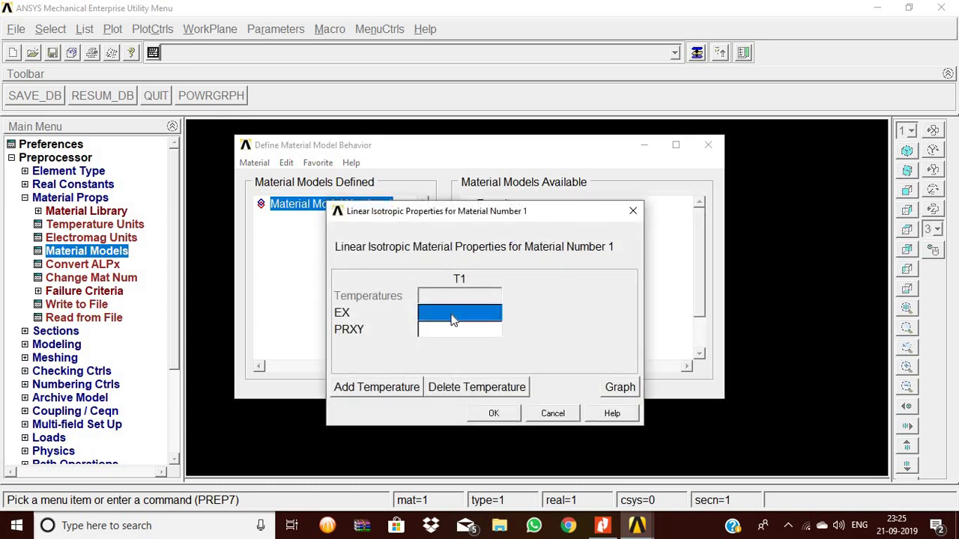
pyautogui.write('2e11')
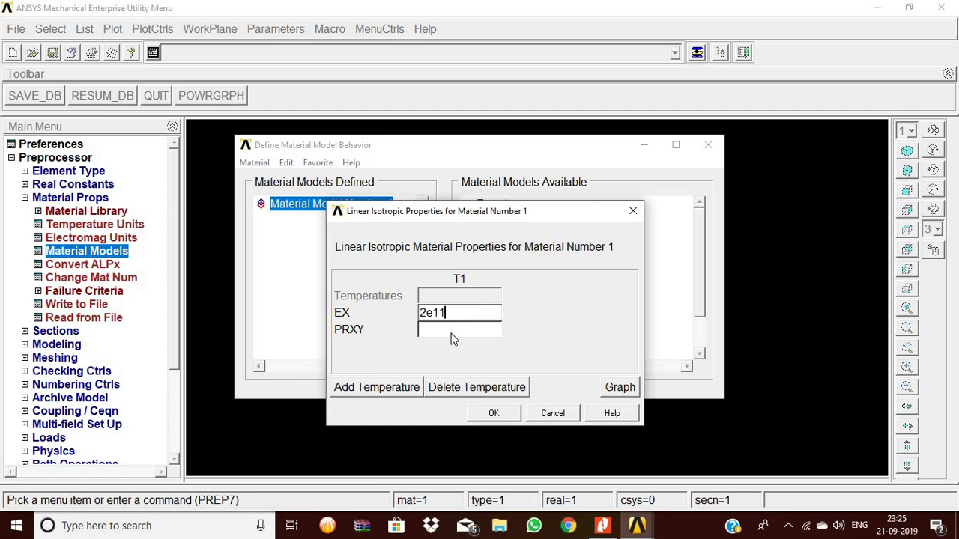
pyautogui.click(450, 334)
pyautogui.write('0')
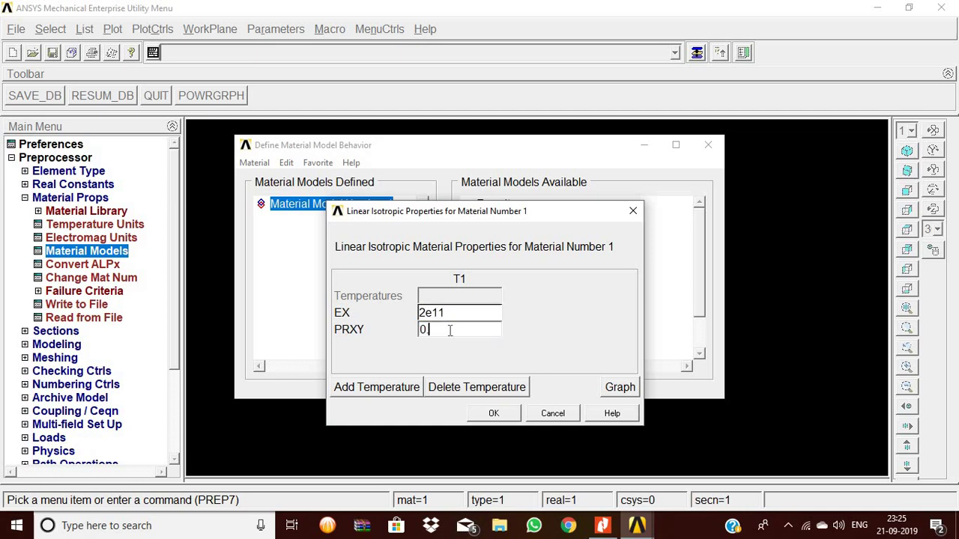
pyautogui.write('.25')
pyautogui.click(495, 413)
# Set material 1's density to 7.83e3
pyautogui.doubleClick(516, 316)
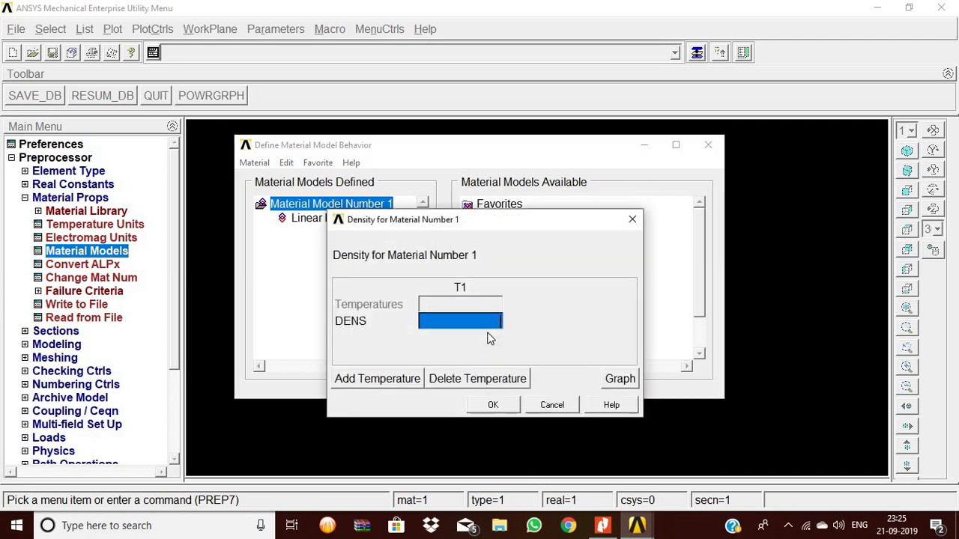
pyautogui.write('7.83e3')
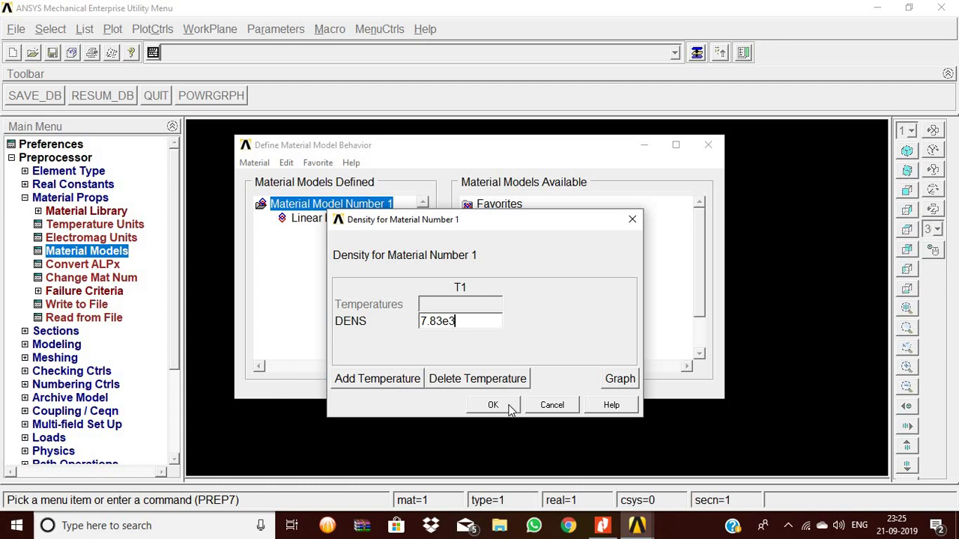
pyautogui.click(494, 405)
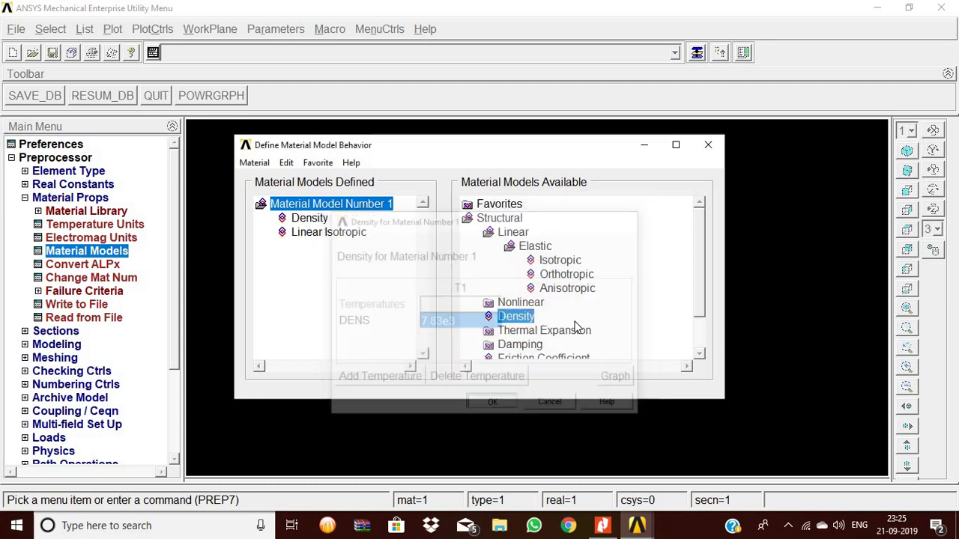
pyautogui.click(708, 146)
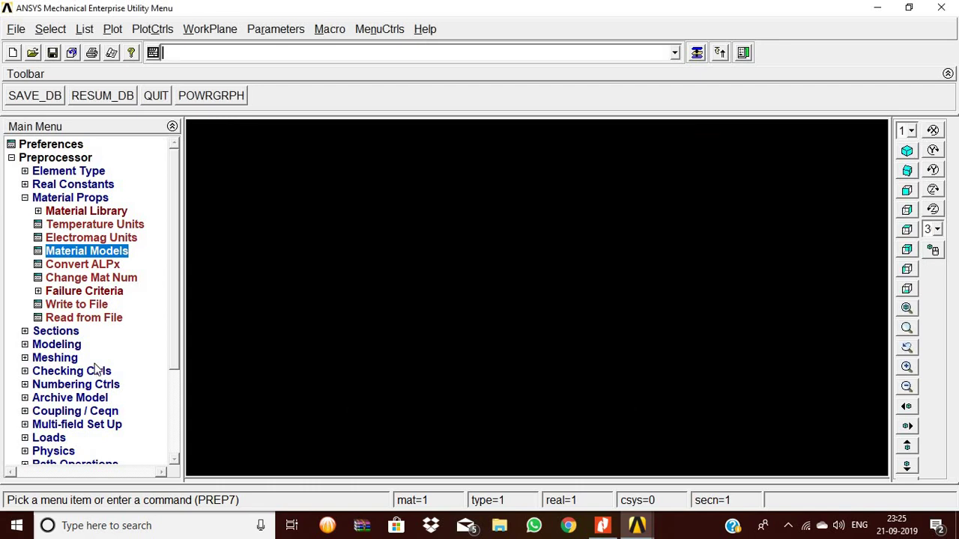
# Define beam section 1 as a 0.01 × 0.01 rectangle, previewing its area of 1e-4
pyautogui.click(66, 333)
pyautogui.click(67, 240)
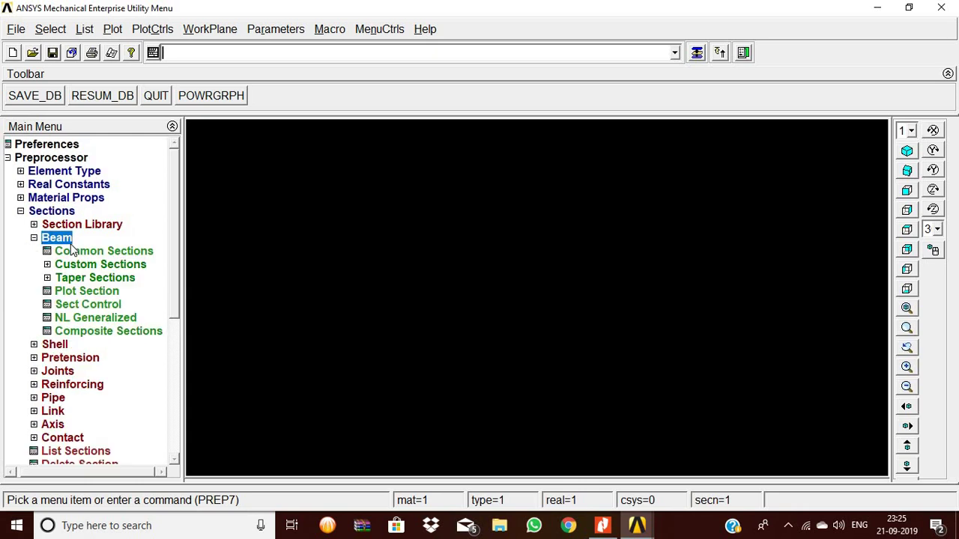
pyautogui.click(76, 255)
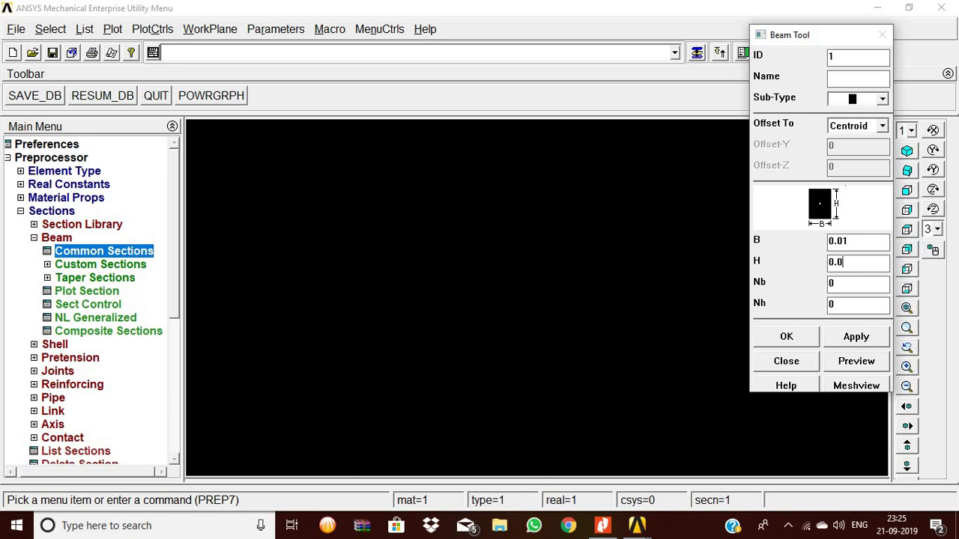
pyautogui.click(861, 363)
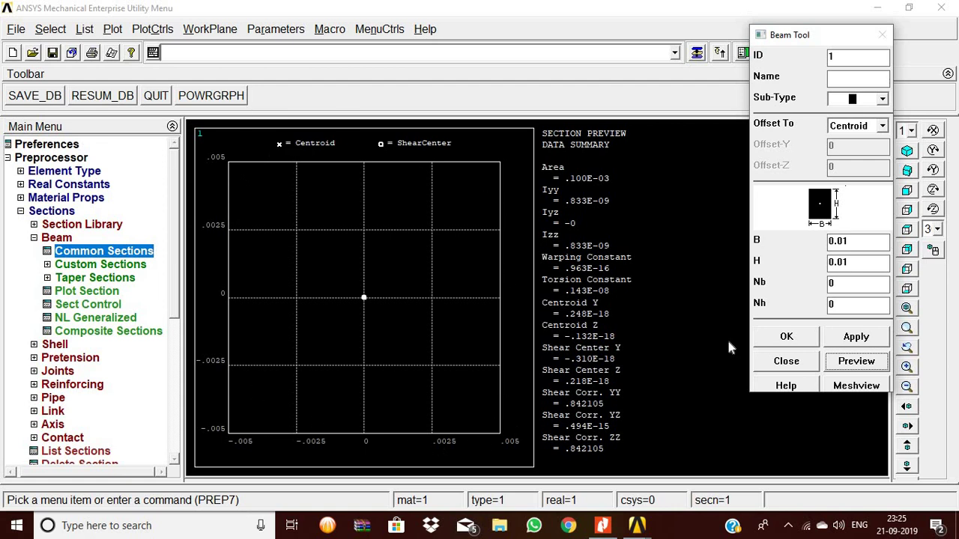
pyautogui.click(805, 341)
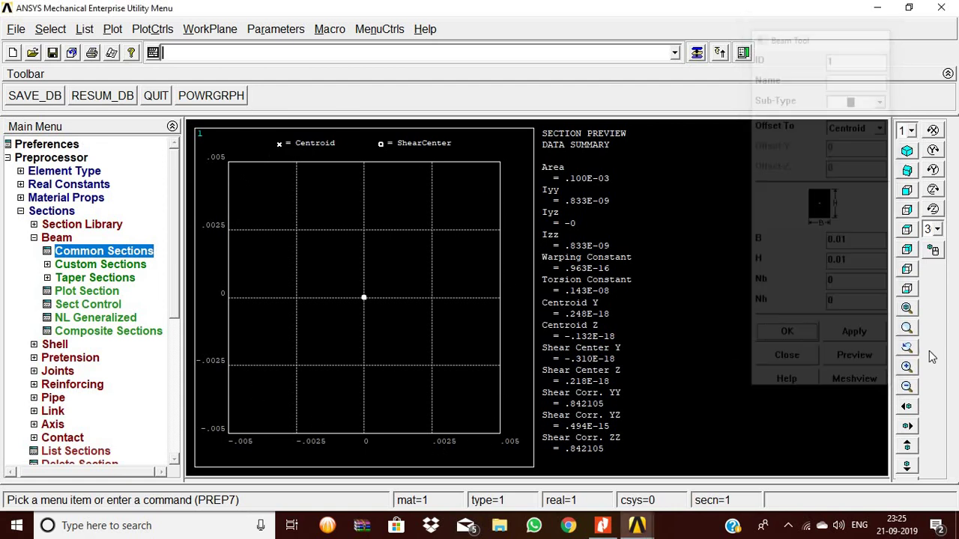
pyautogui.click(66, 237)
pyautogui.click(68, 213)
pyautogui.click(68, 214)
# Create keypoint 1 at (0,0,0) and keypoint 2 at (10,0,0) in the active CS
pyautogui.click(65, 226)
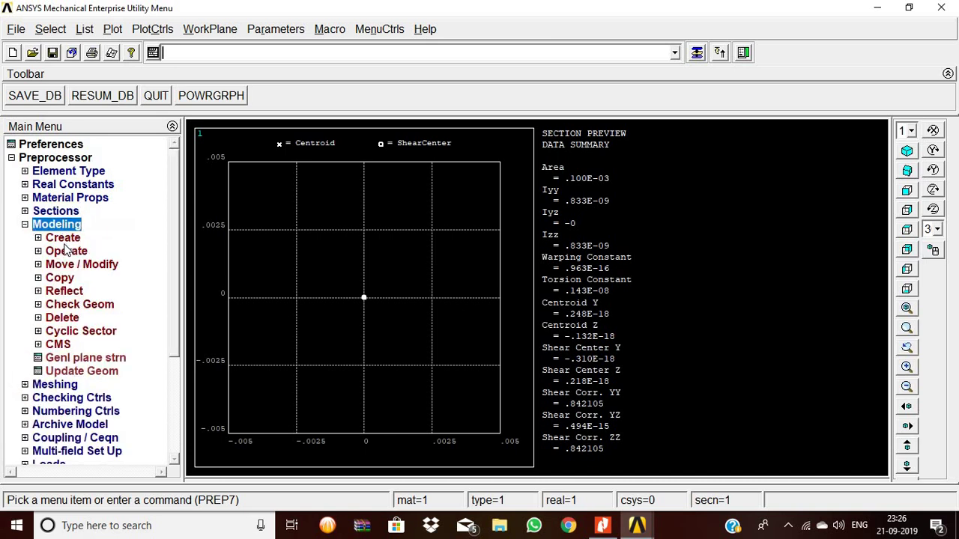
pyautogui.click(64, 237)
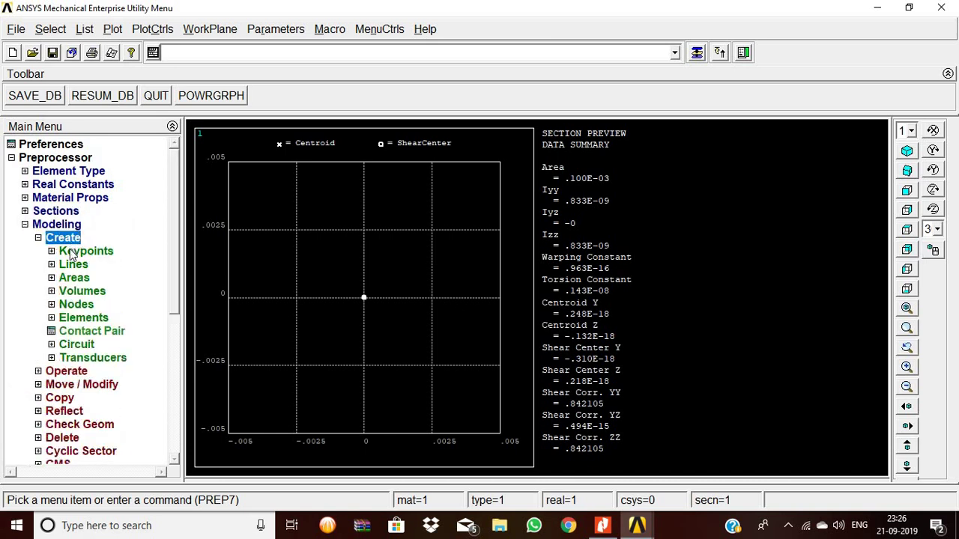
pyautogui.click(73, 253)
pyautogui.click(91, 278)
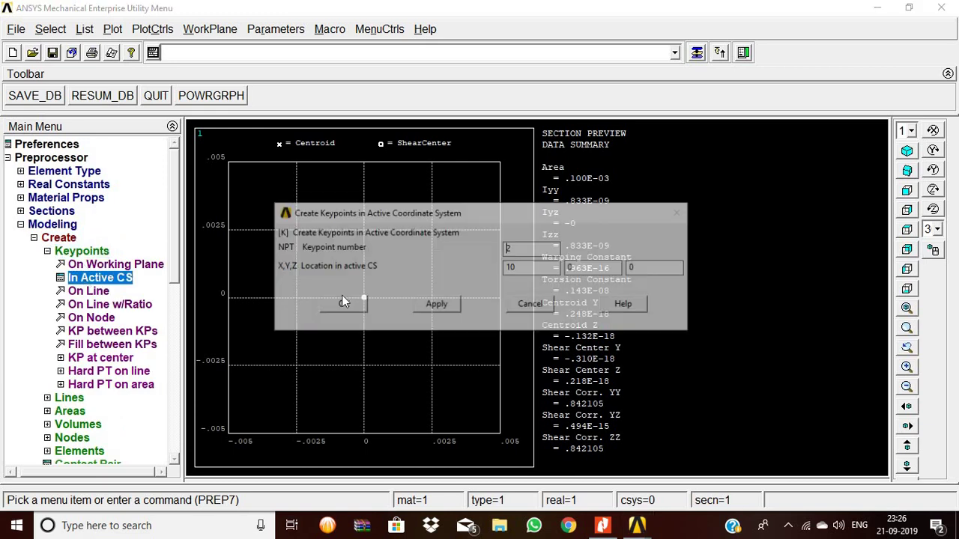
pyautogui.moveTo(520, 252); pyautogui.dragTo(465, 252)
pyautogui.write('1')
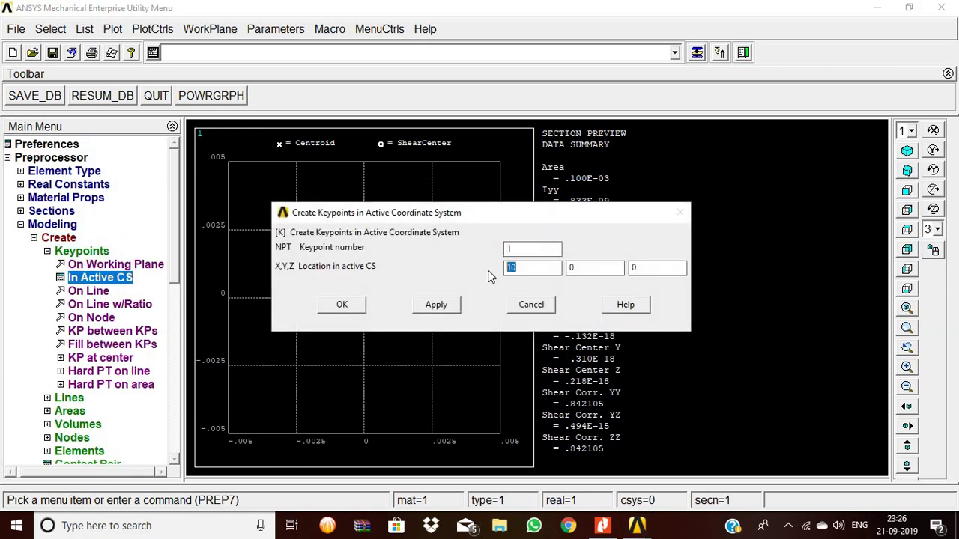
pyautogui.click(457, 301)
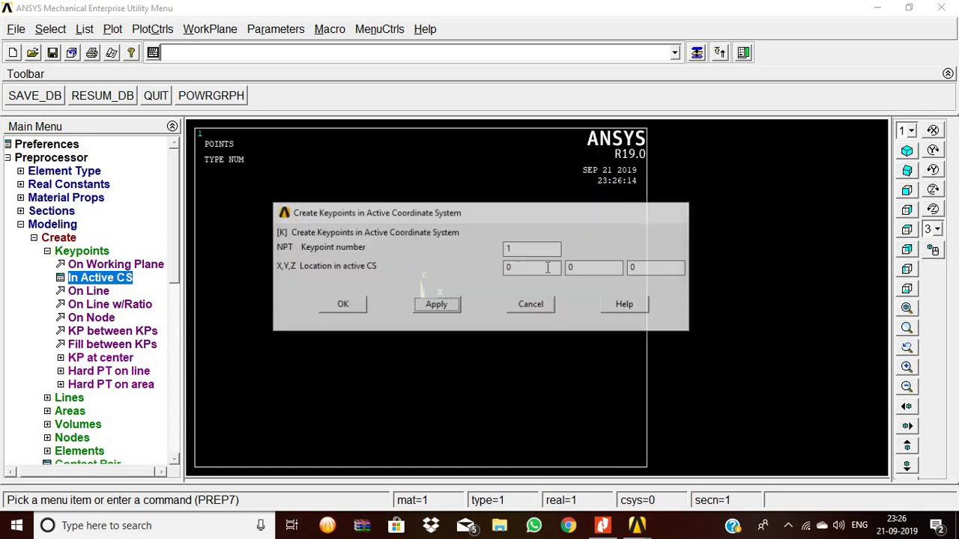
pyautogui.write('2')
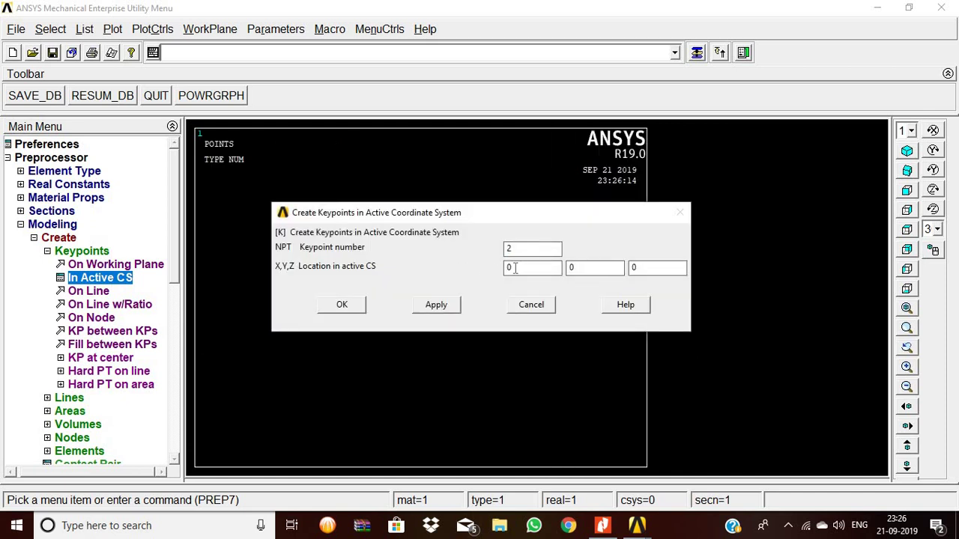
pyautogui.write('10')
pyautogui.click(349, 305)
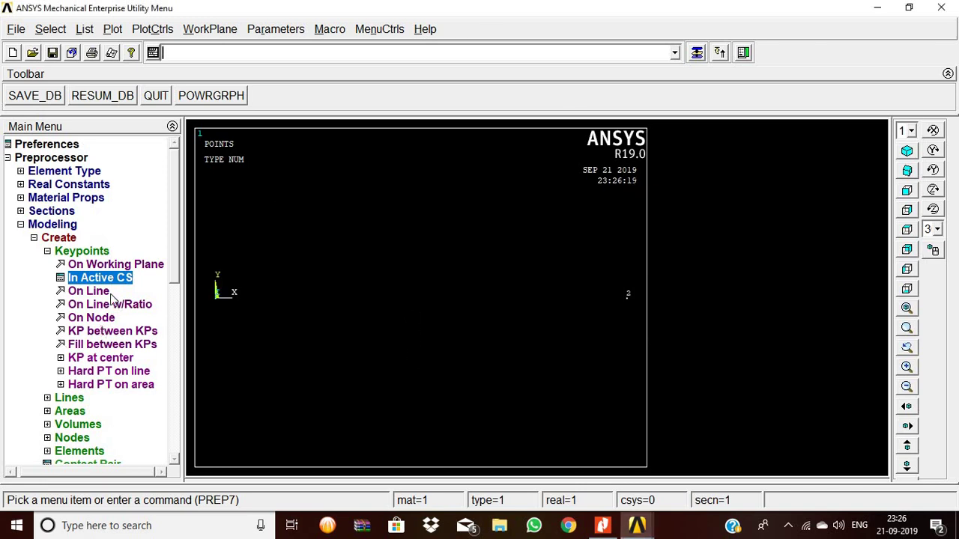
pyautogui.click(65, 254)
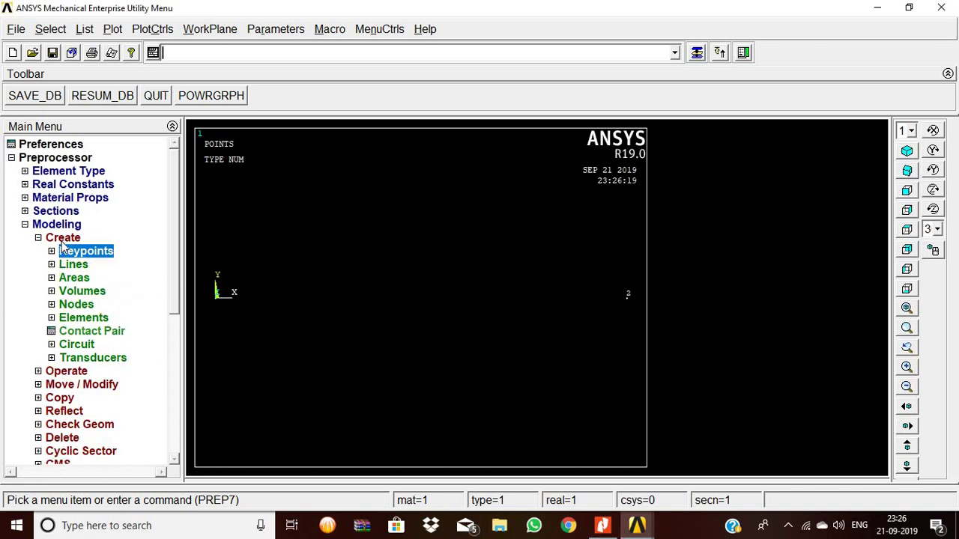
# Draw a straight line from keypoint 1 to keypoint 2 as the beam
pyautogui.click(63, 240)
pyautogui.click(64, 240)
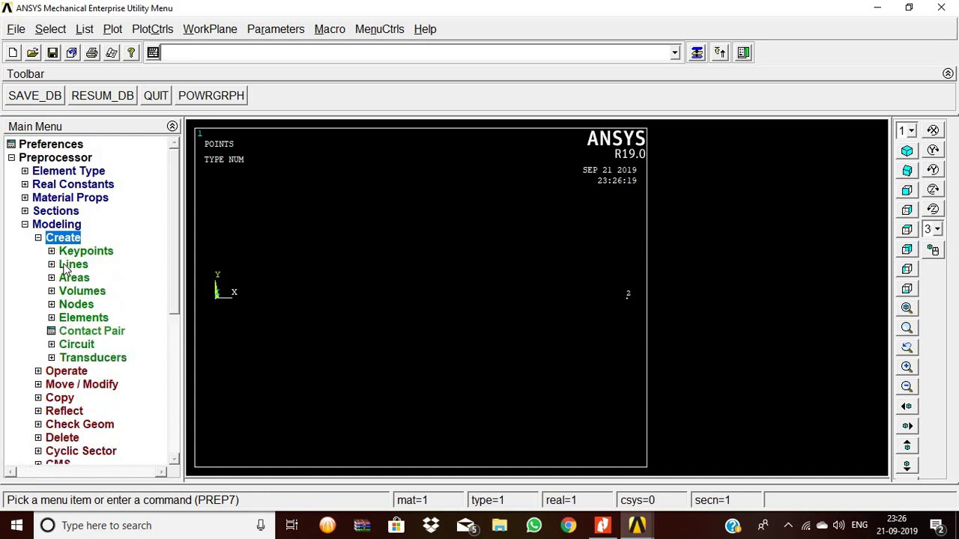
pyautogui.click(66, 266)
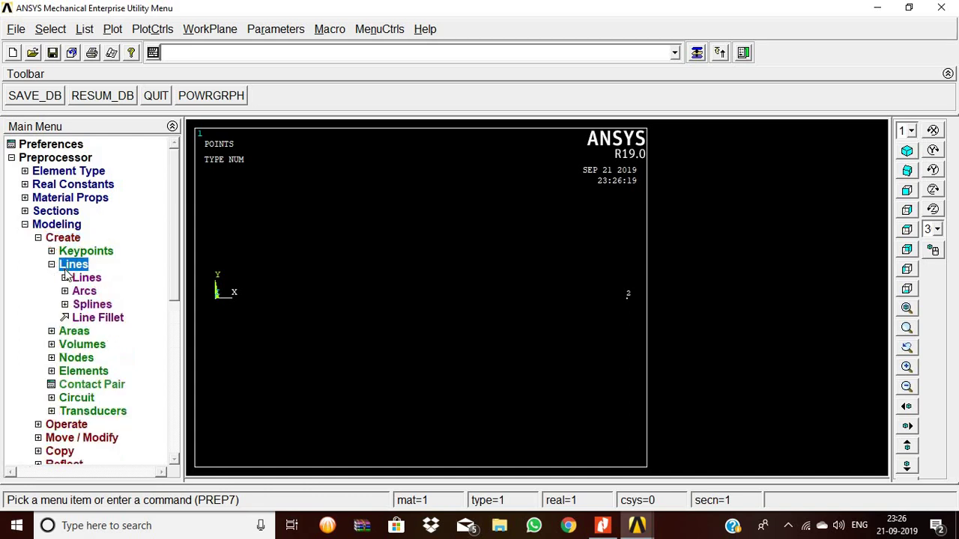
pyautogui.click(86, 277)
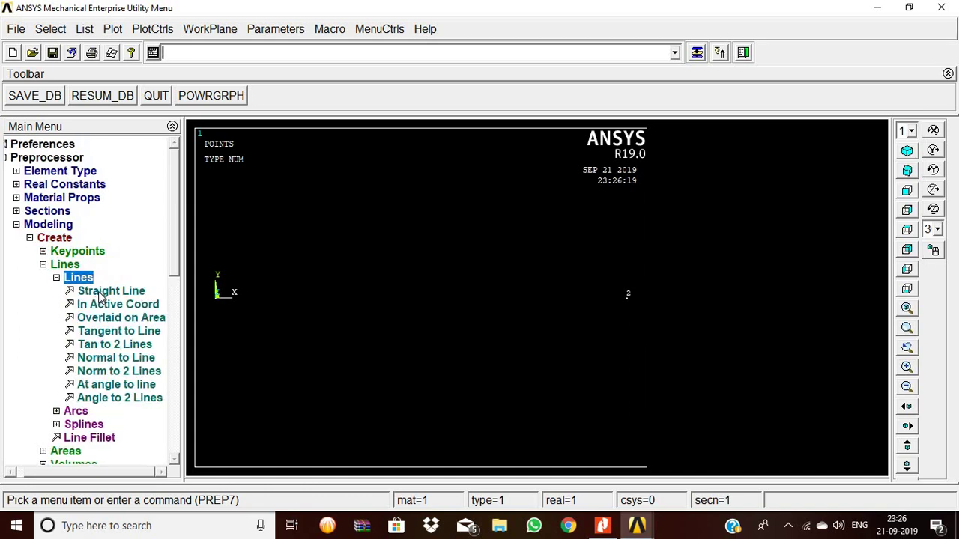
pyautogui.click(112, 291)
pyautogui.click(625, 318)
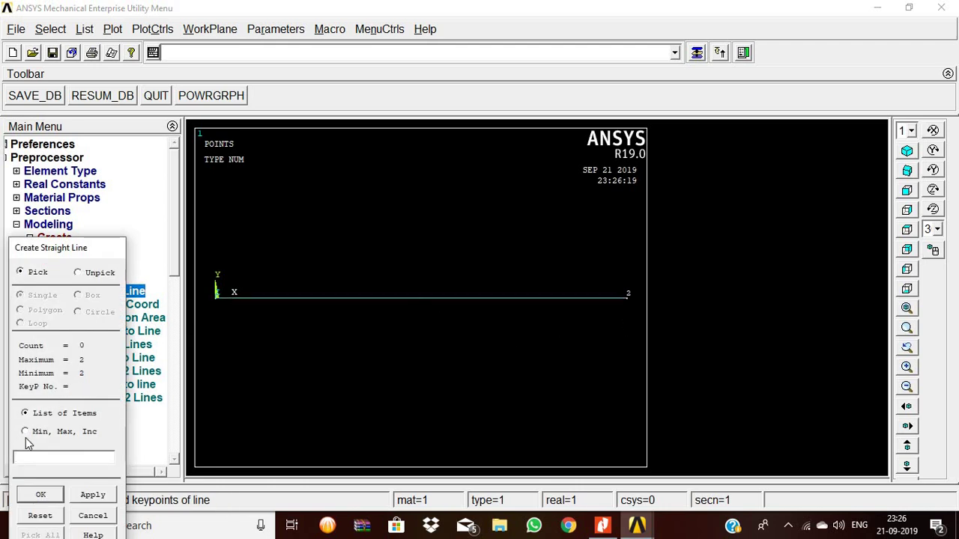
pyautogui.click(38, 494)
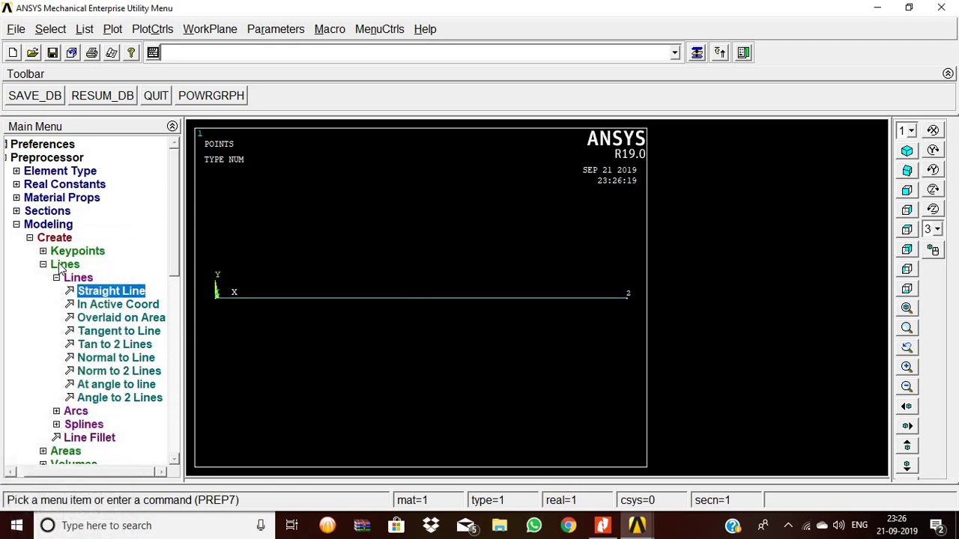
# Set 5 element divisions on all lines
pyautogui.click(64, 265)
pyautogui.click(66, 240)
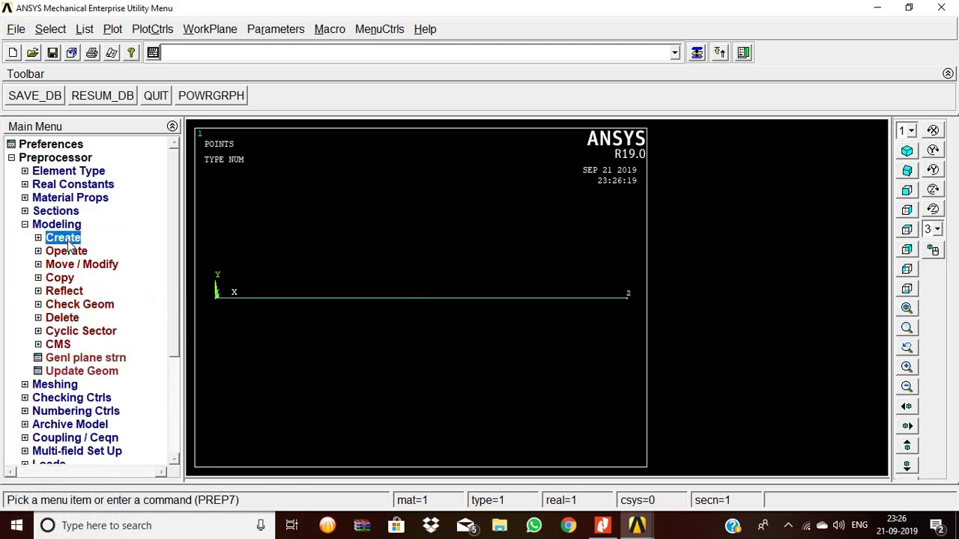
pyautogui.click(66, 384)
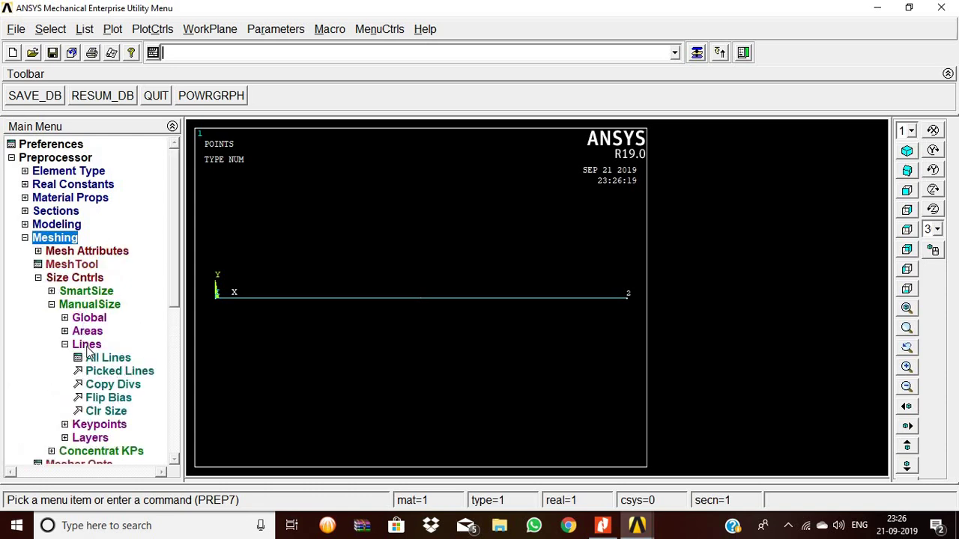
pyautogui.click(105, 358)
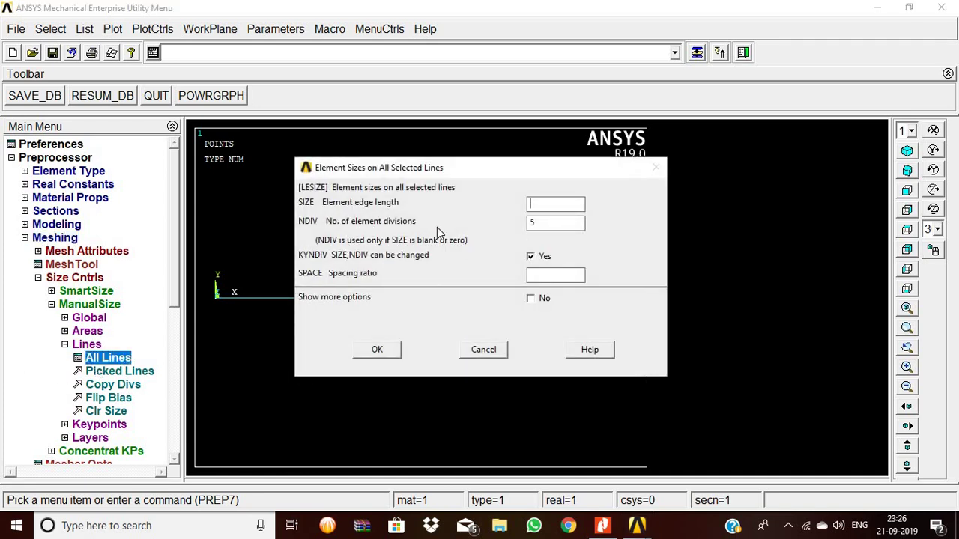
pyautogui.click(377, 350)
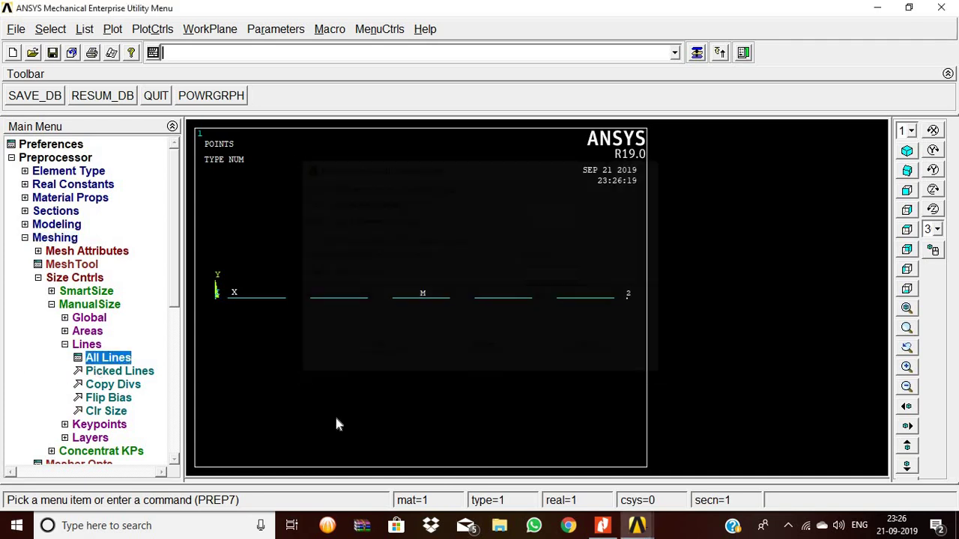
# Mesh the beam line with the MeshTool
pyautogui.click(68, 264)
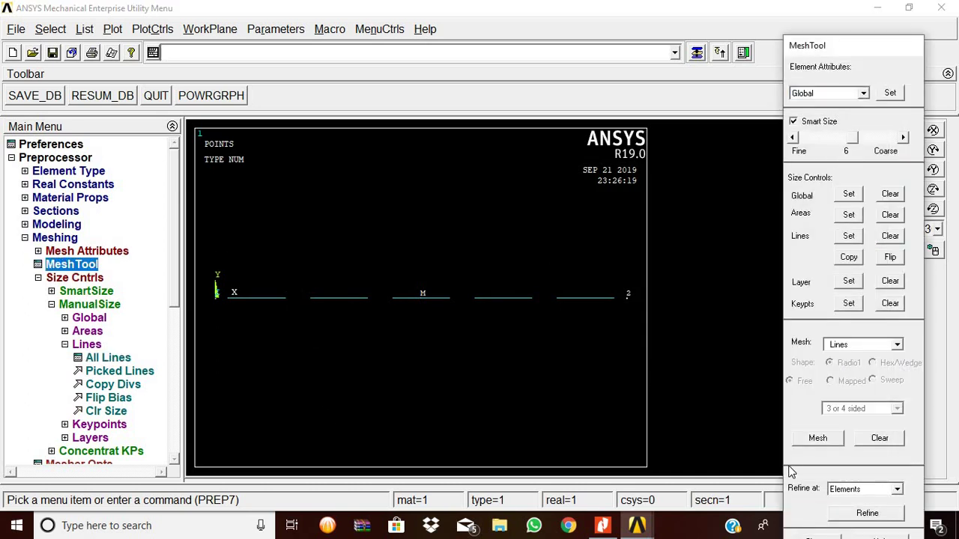
pyautogui.click(816, 437)
pyautogui.click(424, 300)
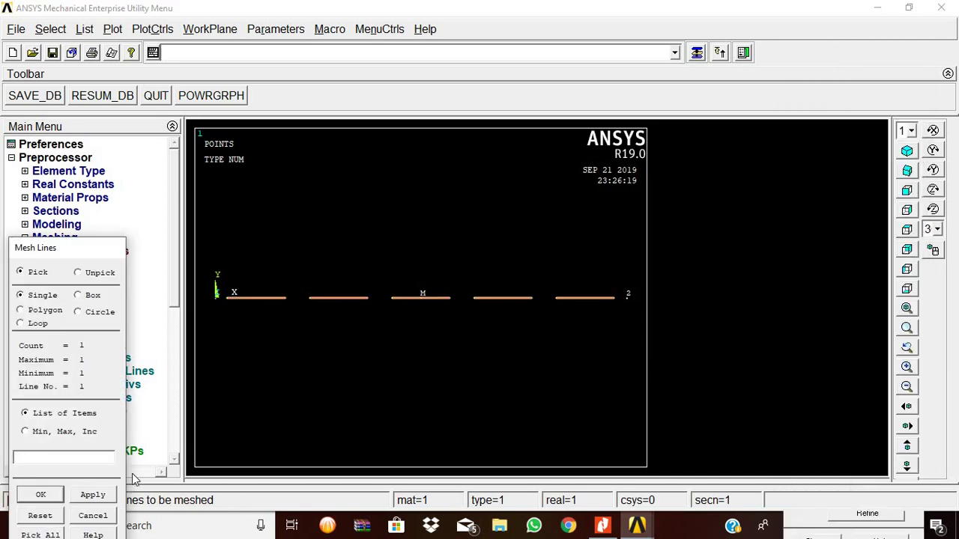
pyautogui.click(40, 495)
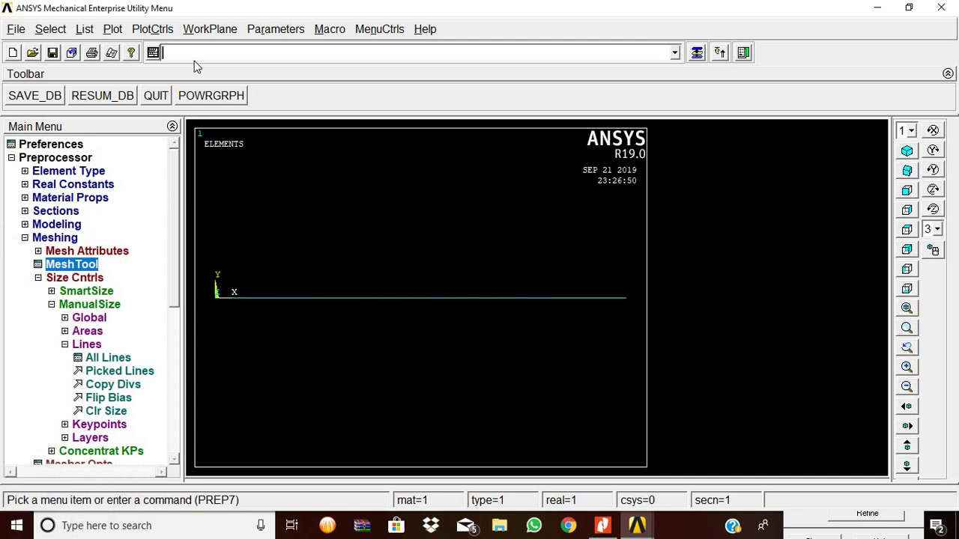
# Turn on node numbering so the element plot labels nodes 1 through 6
pyautogui.click(159, 31)
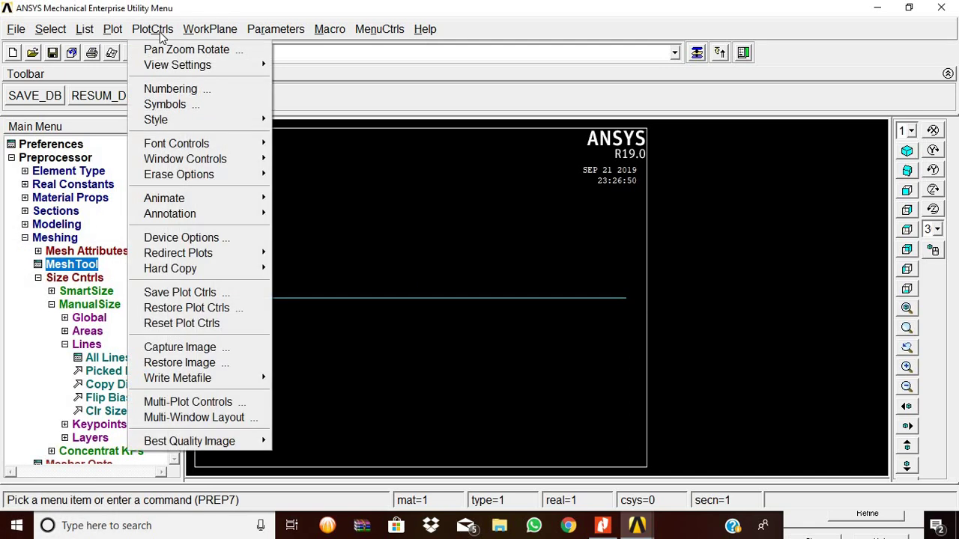
pyautogui.click(175, 90)
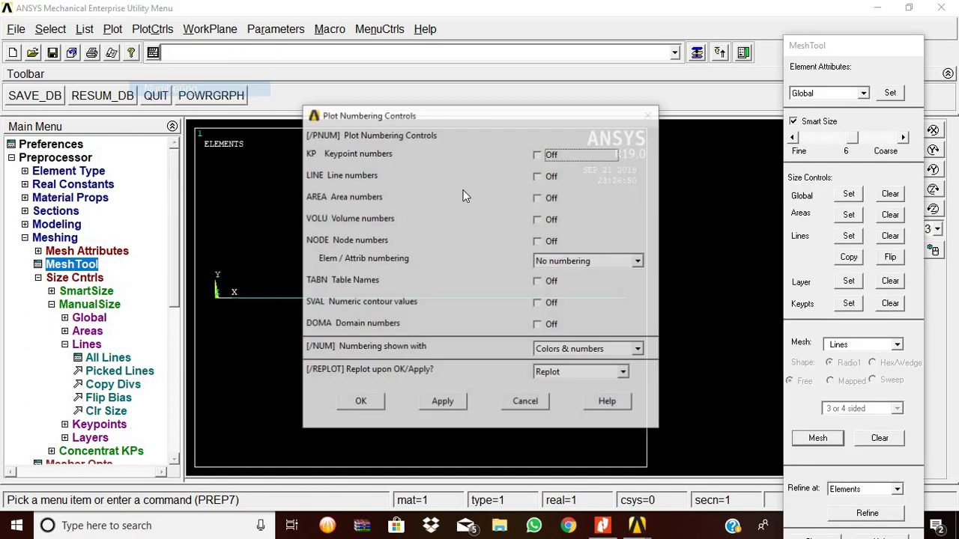
pyautogui.click(538, 241)
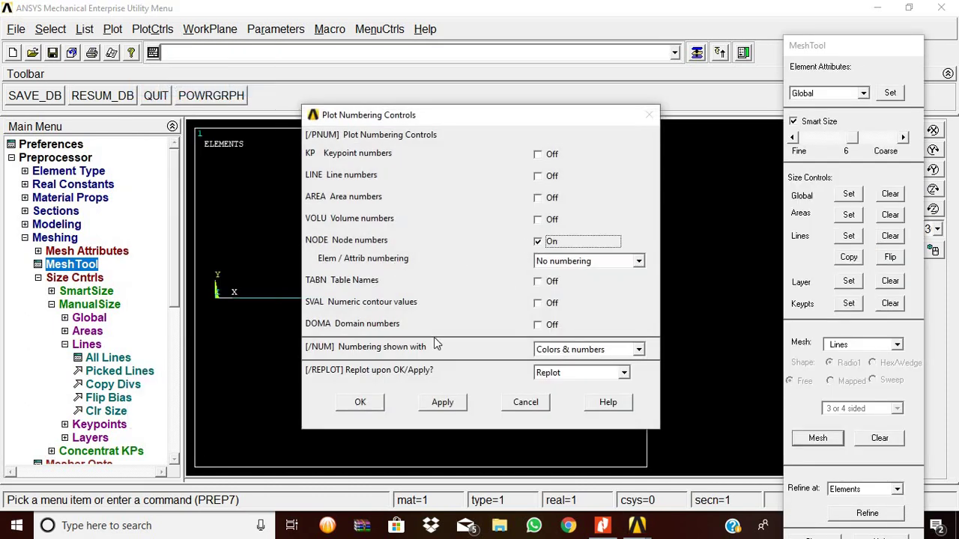
pyautogui.click(360, 402)
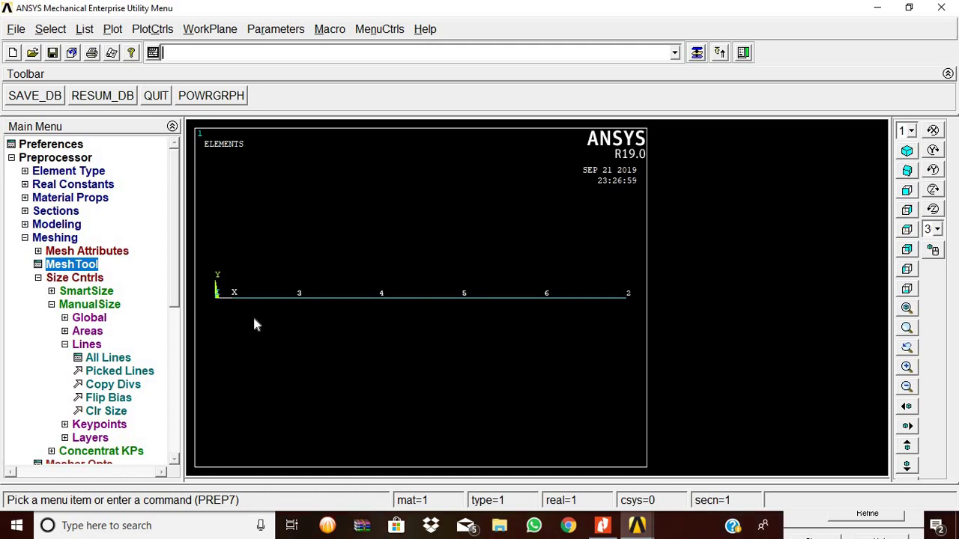
pyautogui.click(46, 239)
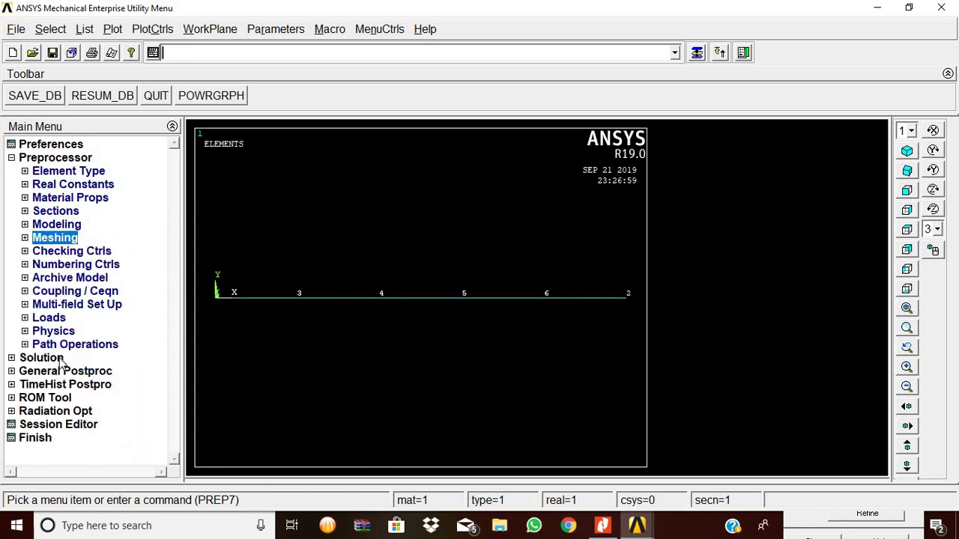
# Constrain all degrees of freedom at keypoint 1 to fix the beam's left end
pyautogui.click(49, 318)
pyautogui.click(75, 345)
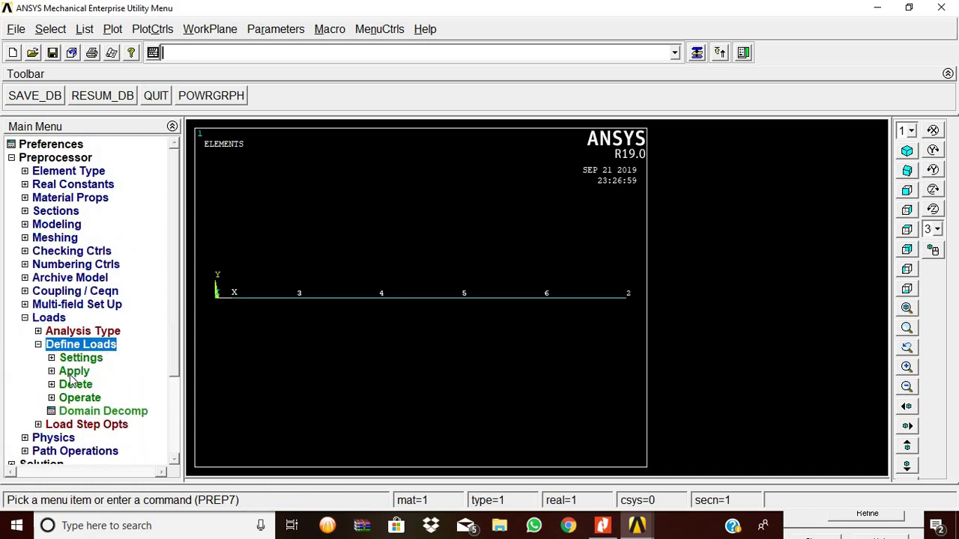
pyautogui.click(74, 372)
pyautogui.click(94, 385)
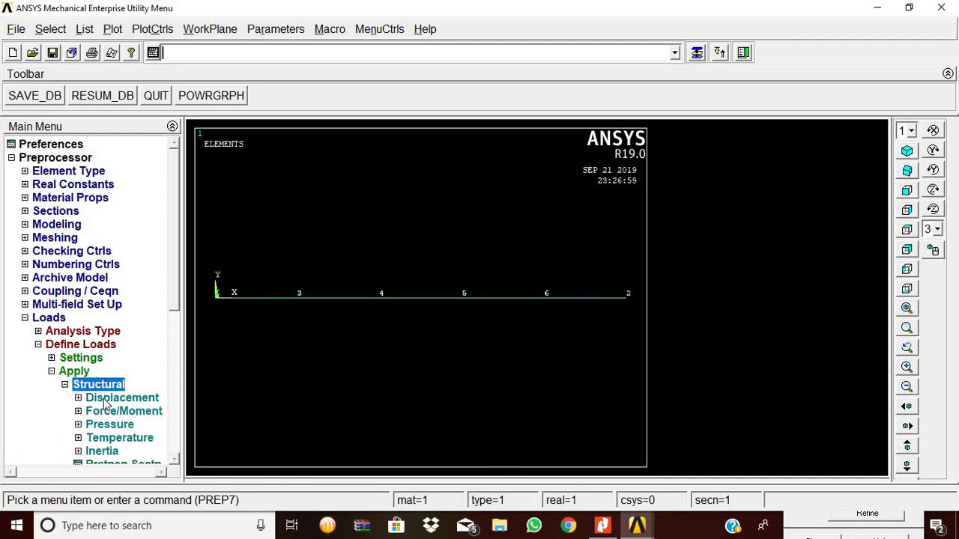
pyautogui.click(105, 404)
pyautogui.click(77, 438)
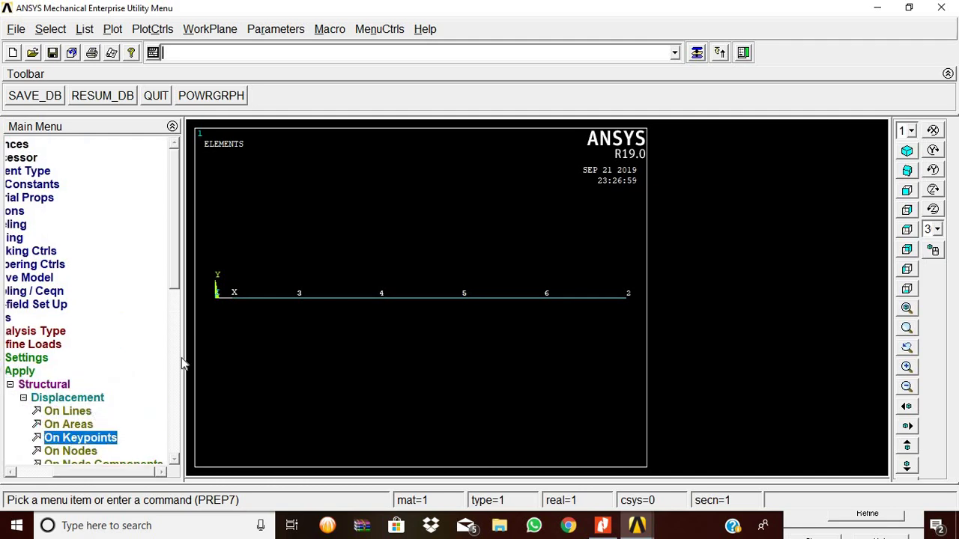
pyautogui.click(216, 295)
pyautogui.click(41, 495)
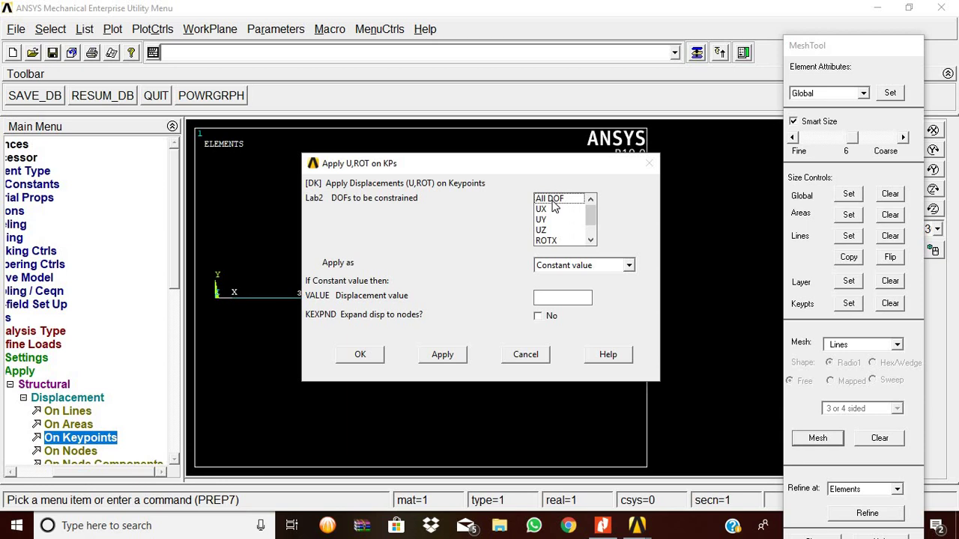
pyautogui.click(553, 201)
pyautogui.click(360, 354)
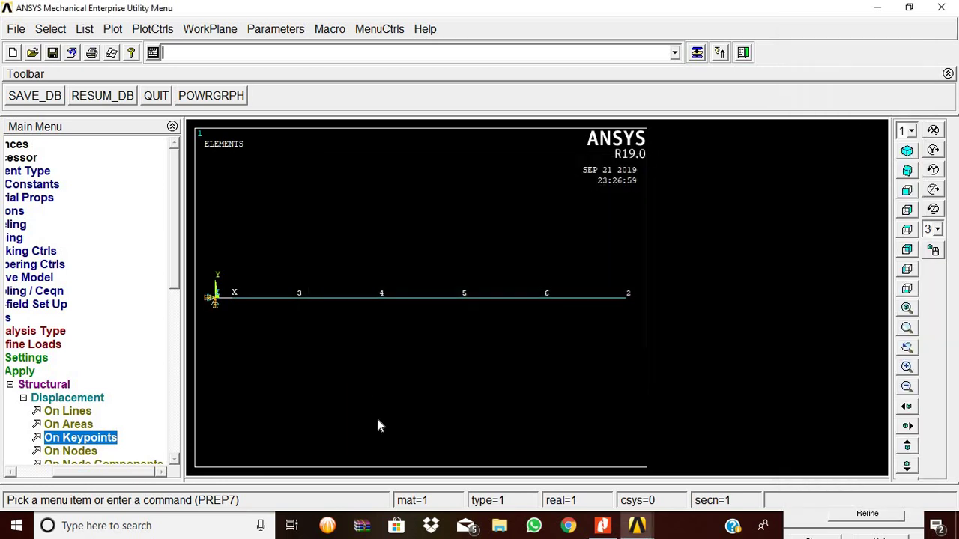
pyautogui.click(74, 400)
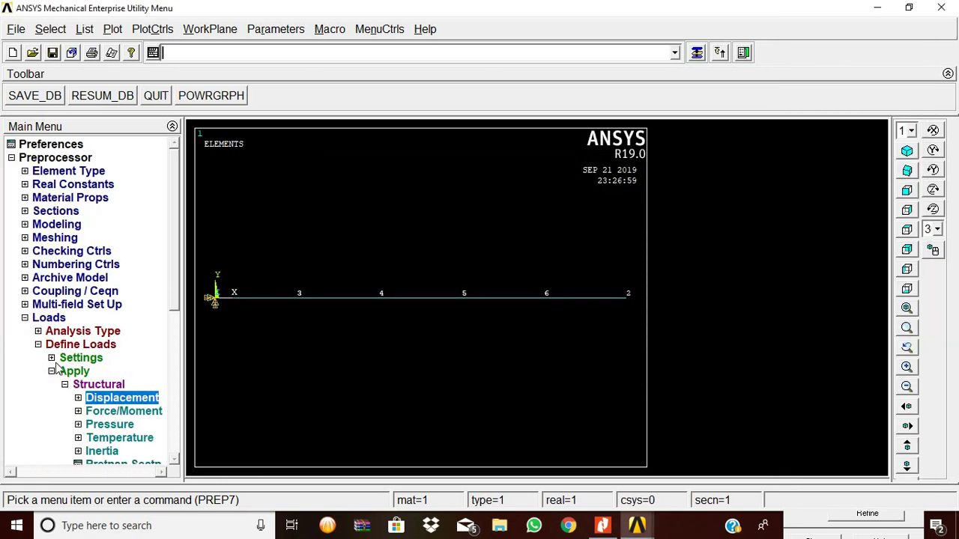
pyautogui.click(77, 331)
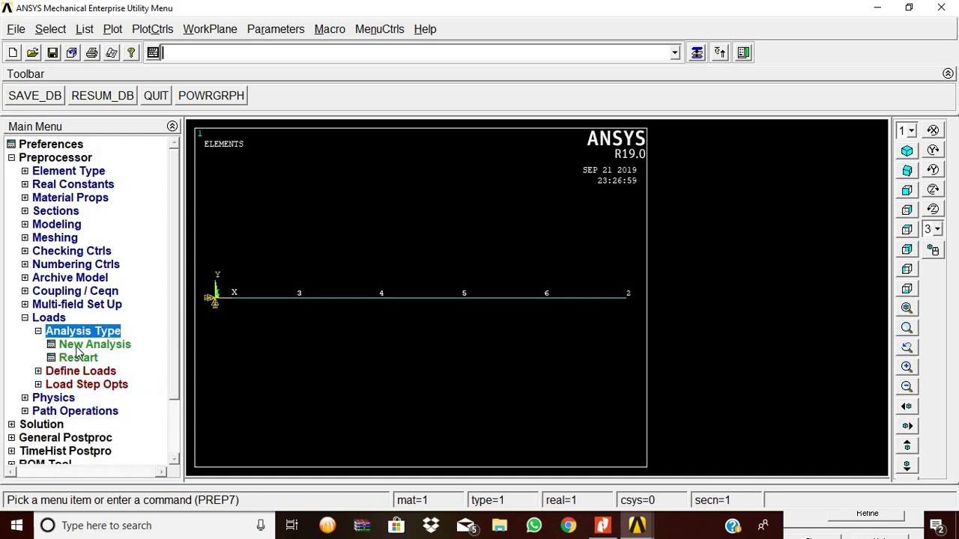
# Set the new analysis type to Modal
pyautogui.click(84, 344)
pyautogui.click(536, 225)
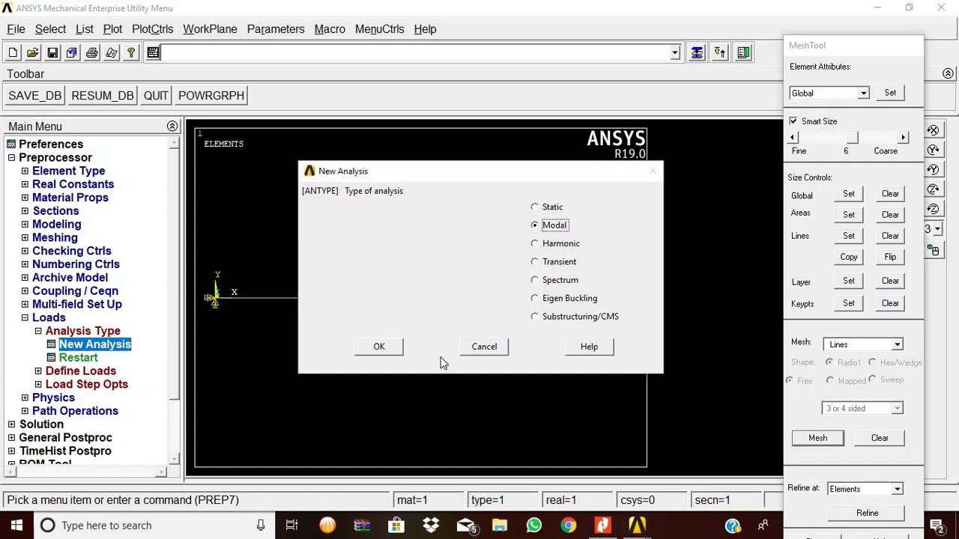
pyautogui.click(379, 349)
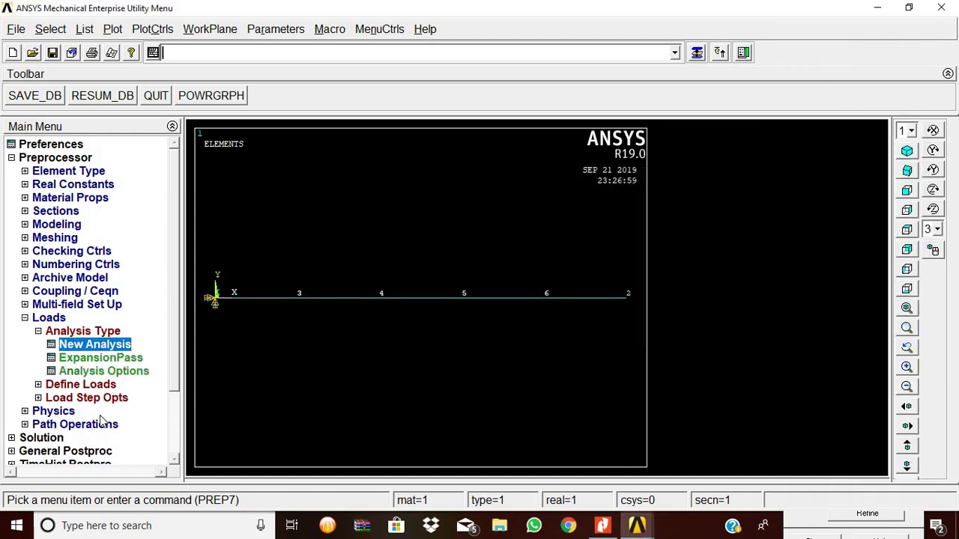
# Use Block Lanczos to extract 5 modes over a 0–10 Hz frequency range
pyautogui.click(81, 372)
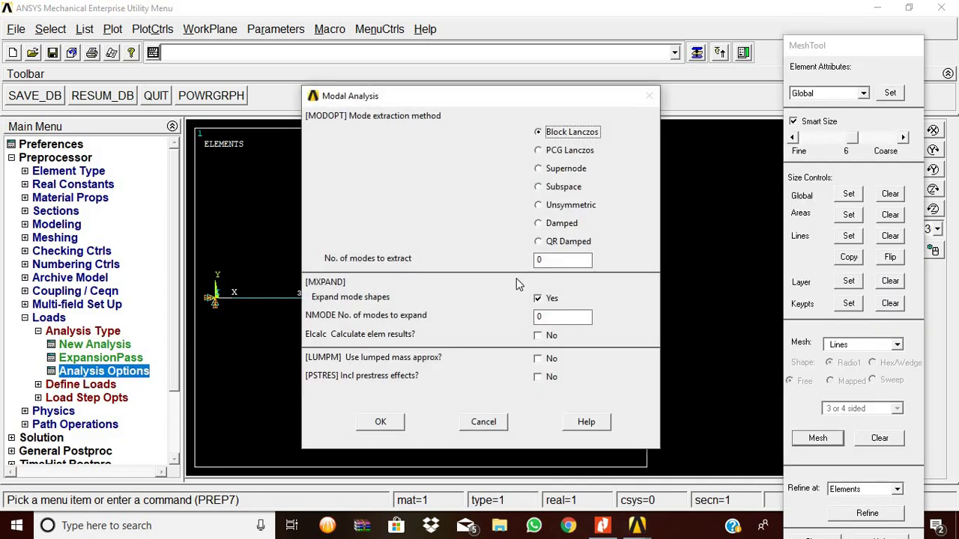
pyautogui.press('Tab')
pyautogui.write('5')
pyautogui.click(379, 423)
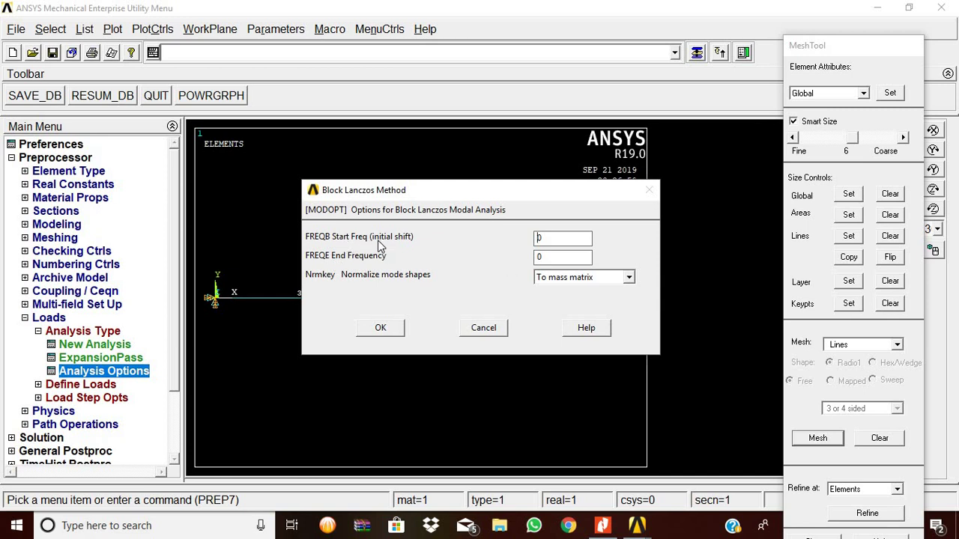
pyautogui.doubleClick(544, 259)
pyautogui.click(401, 337)
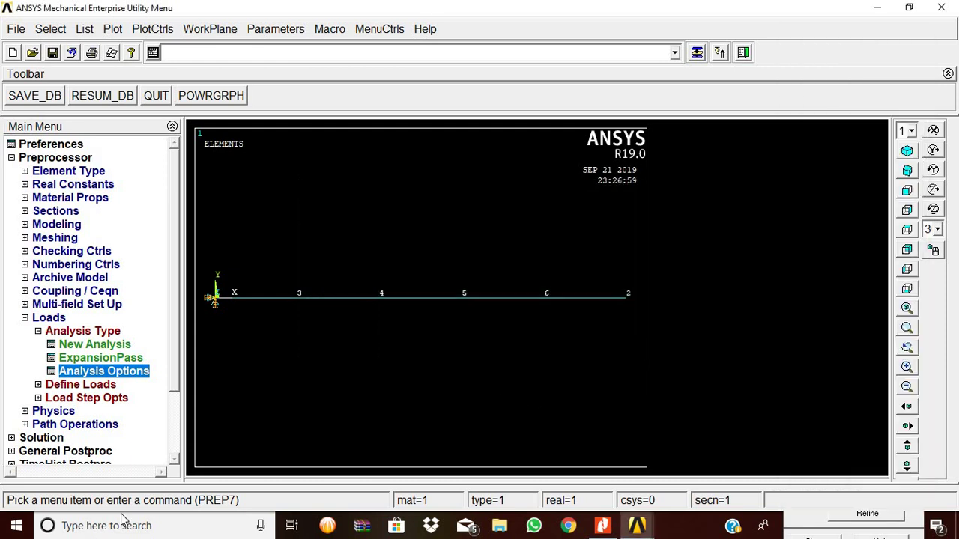
pyautogui.click(89, 331)
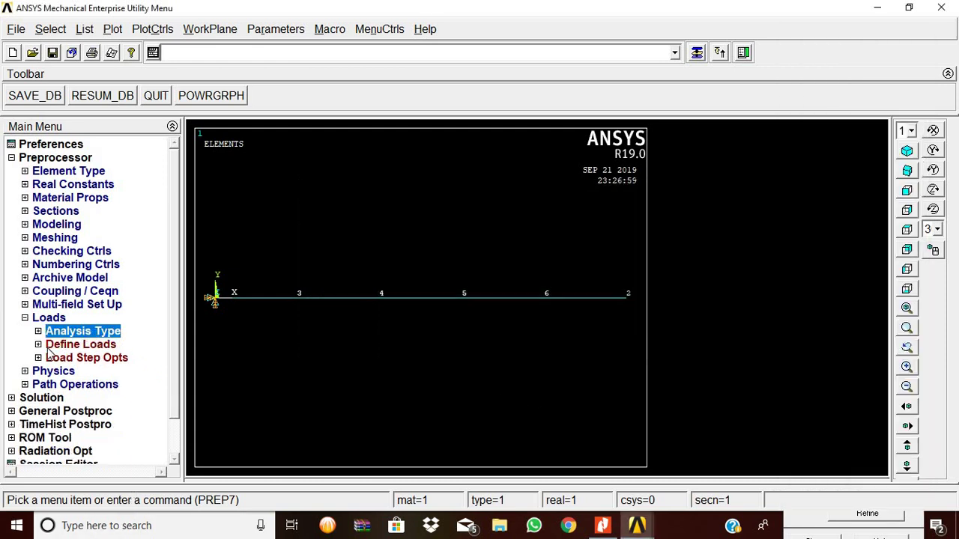
# Solve the current load step, then close the 'Solution is done!' note and the /STATUS listing
pyautogui.click(43, 397)
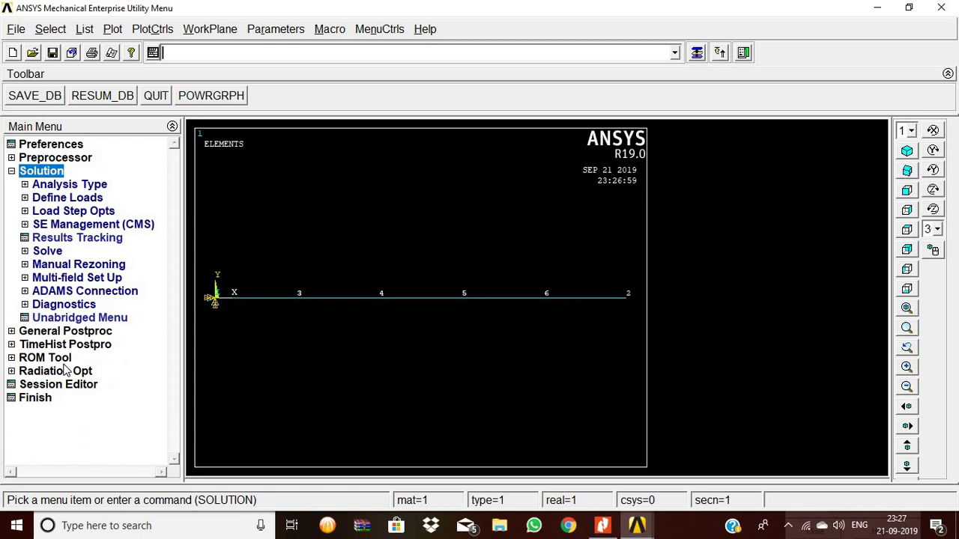
pyautogui.click(47, 251)
pyautogui.click(74, 264)
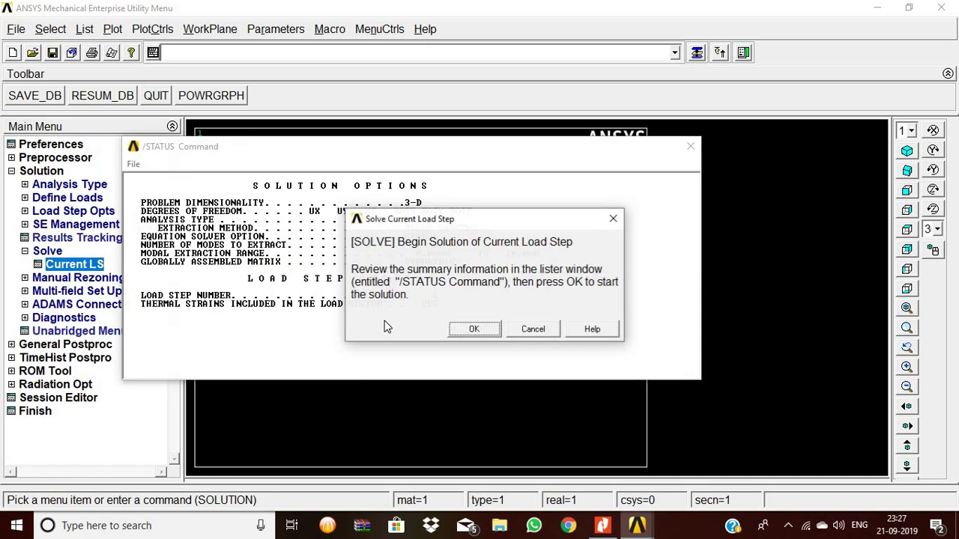
pyautogui.click(474, 329)
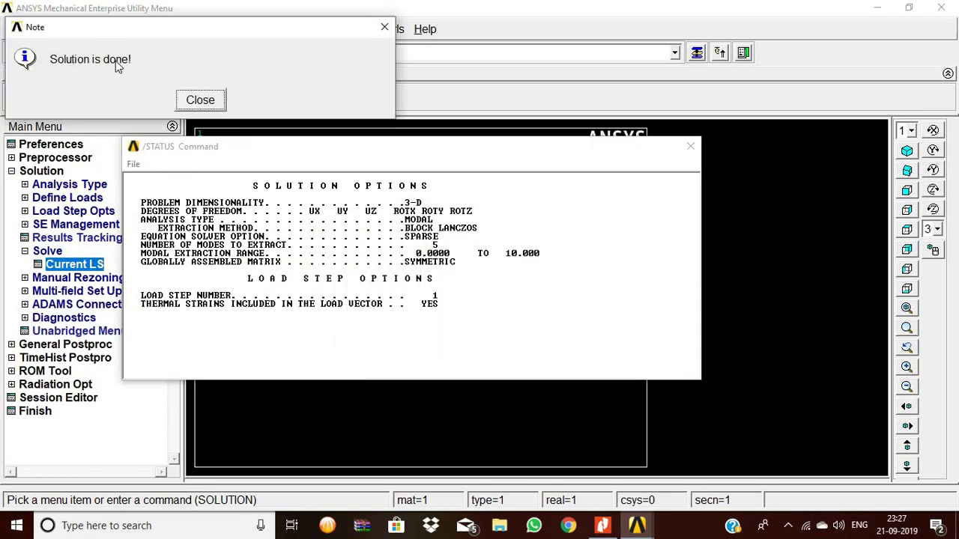
pyautogui.click(200, 100)
pyautogui.click(690, 146)
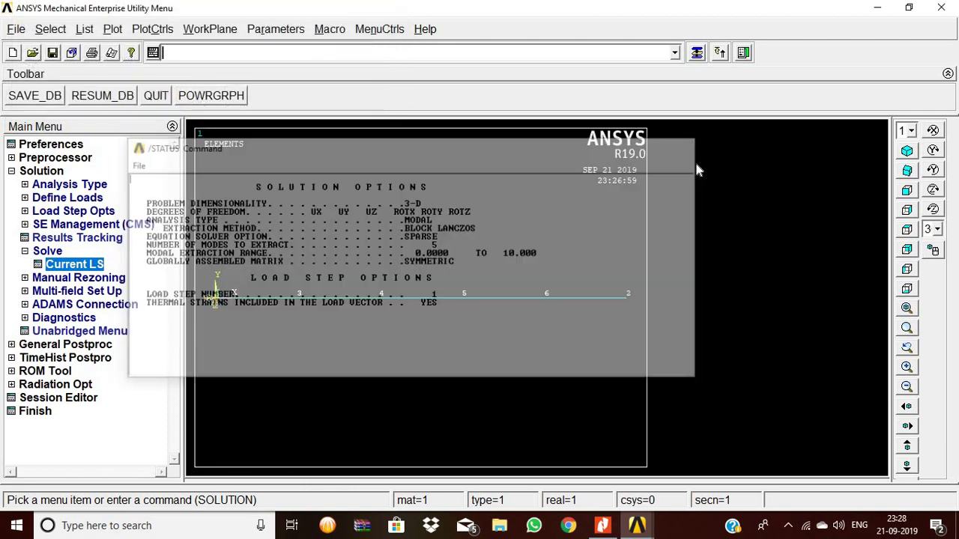
# Read the first result set and plot its deformed shape with the undeformed outline
pyautogui.click(83, 345)
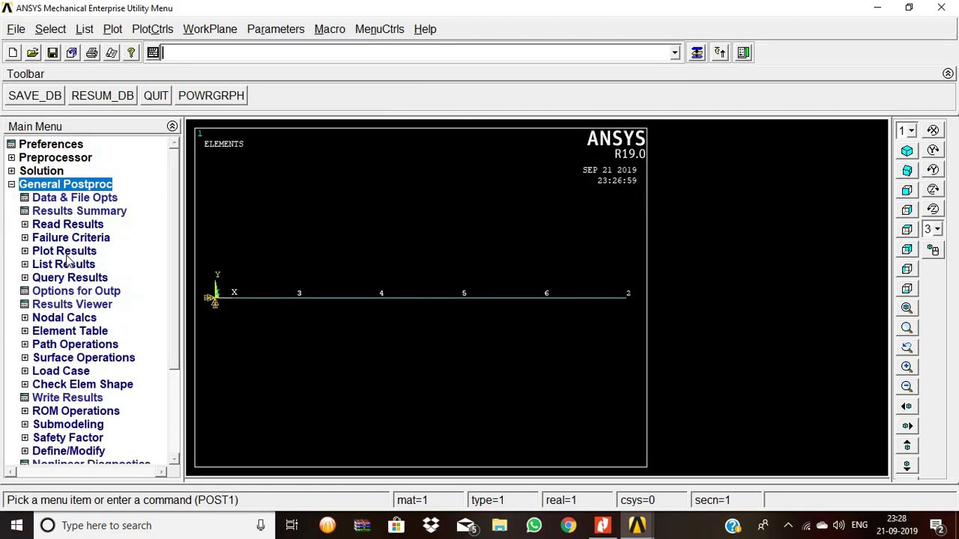
pyautogui.click(74, 225)
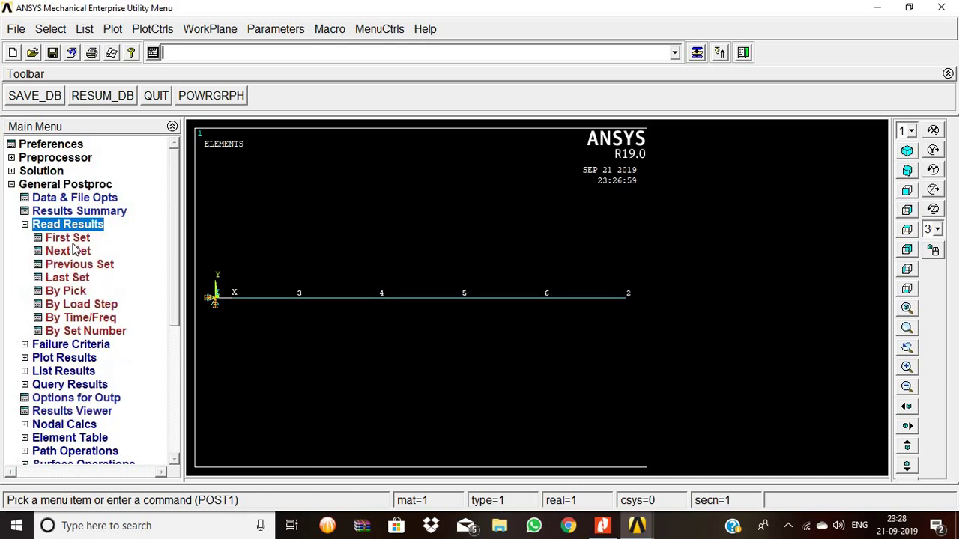
pyautogui.click(67, 292)
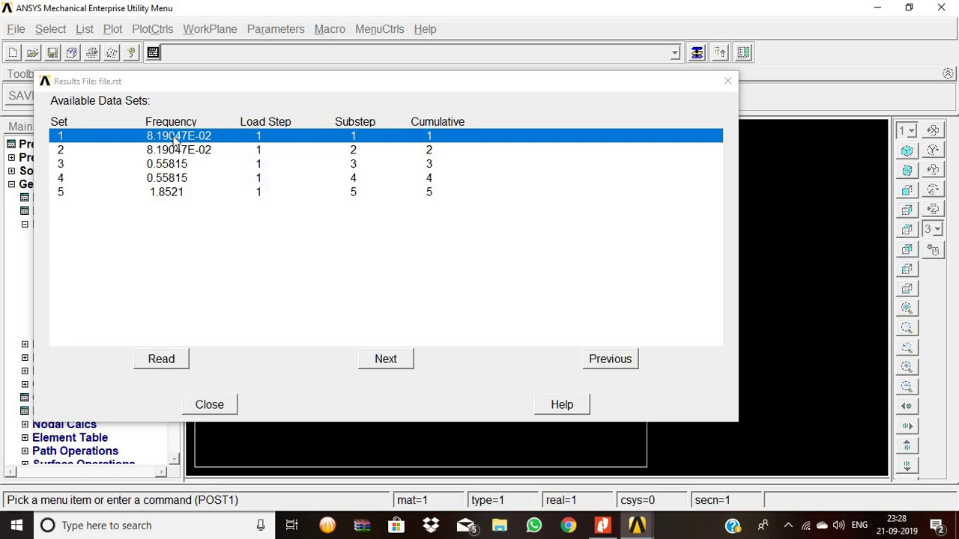
pyautogui.click(180, 363)
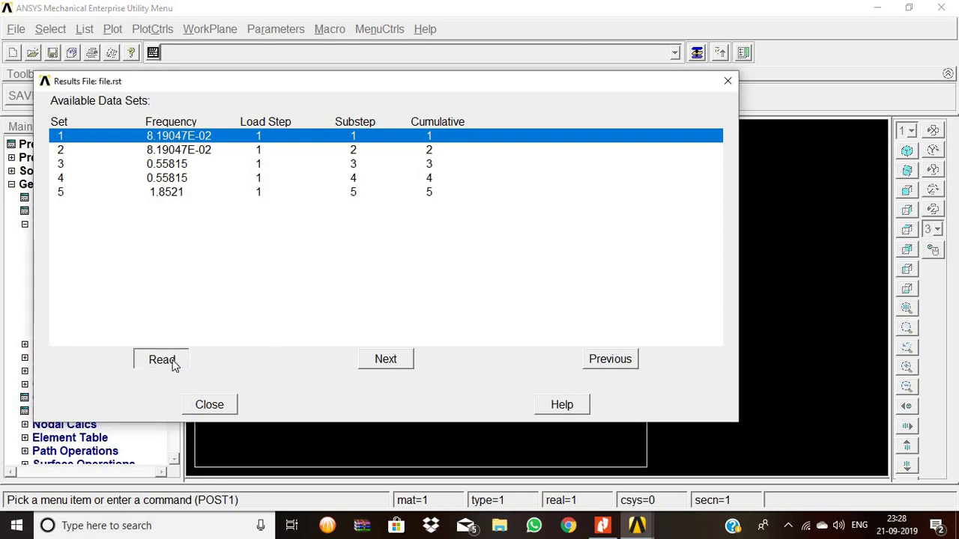
pyautogui.click(199, 404)
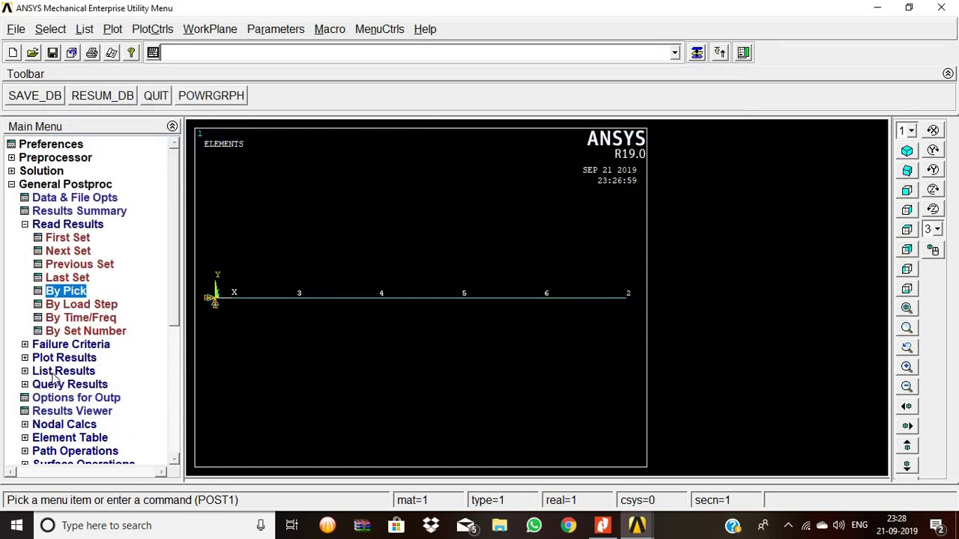
pyautogui.click(54, 372)
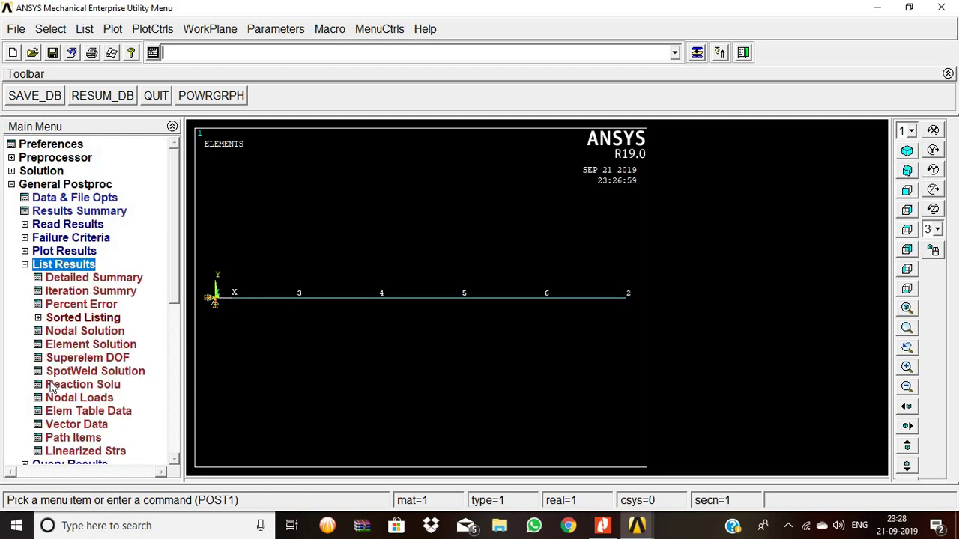
pyautogui.click(50, 252)
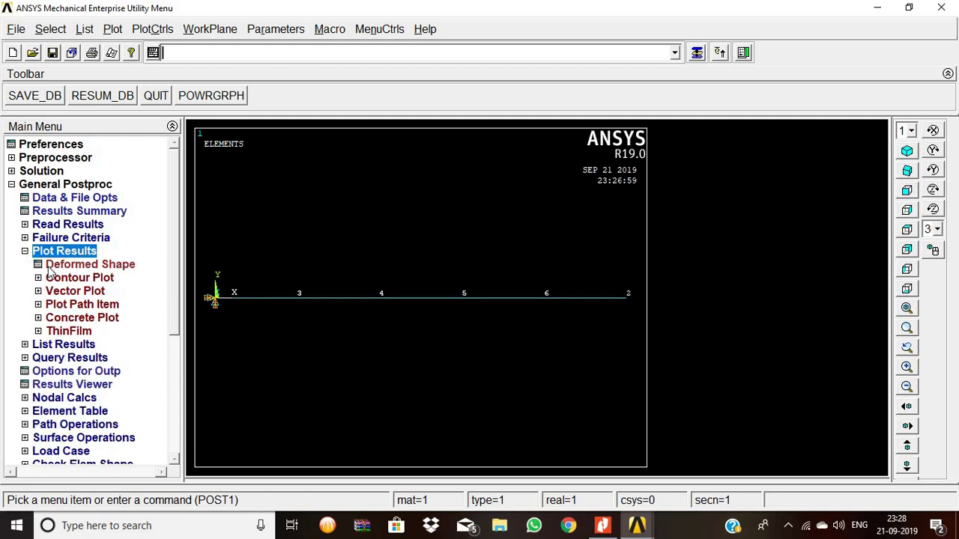
pyautogui.click(60, 264)
pyautogui.click(568, 264)
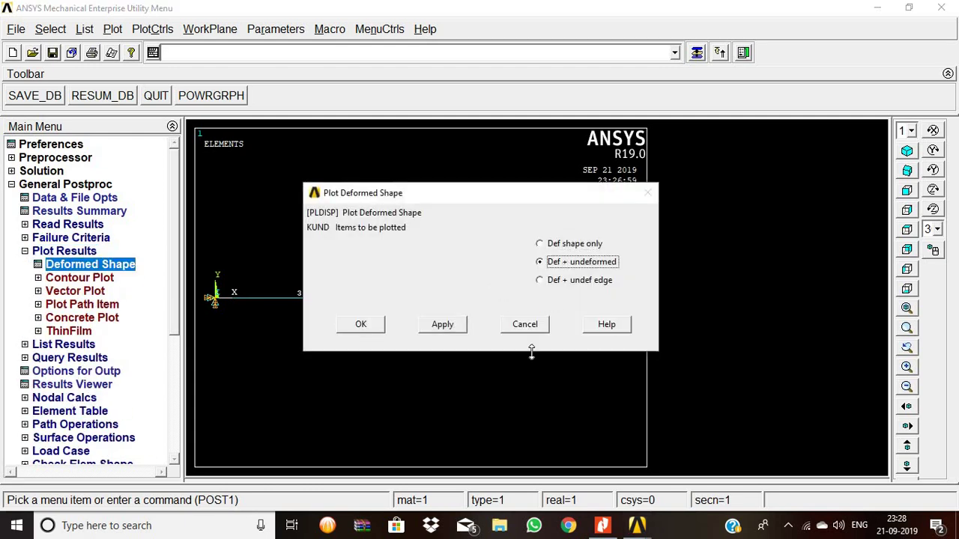
pyautogui.click(361, 326)
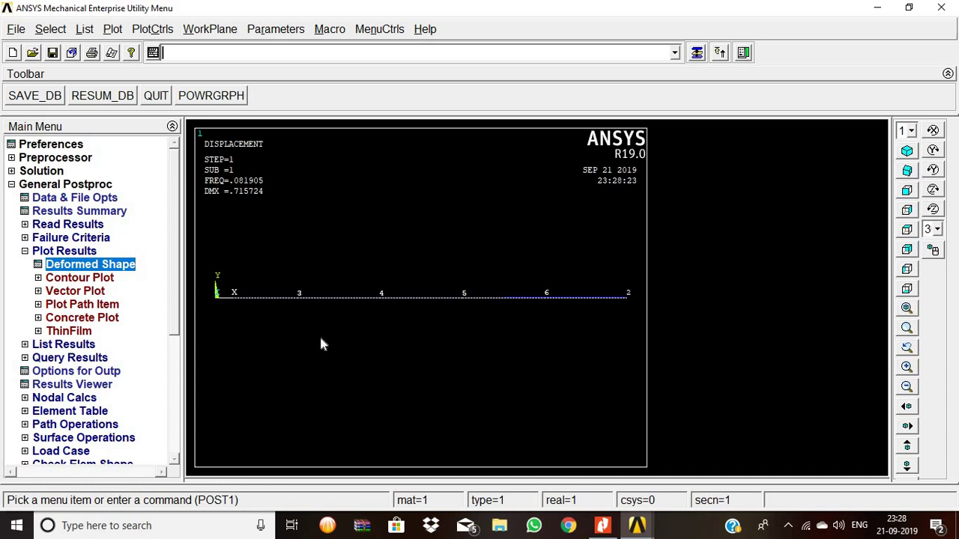
# Read result set 3 from the list and plot its deformed shape
pyautogui.click(73, 226)
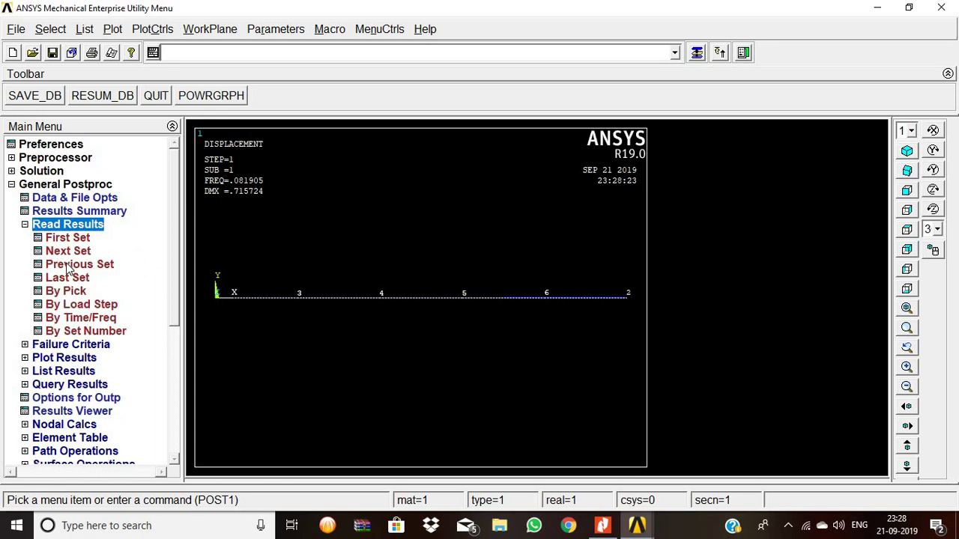
pyautogui.click(59, 292)
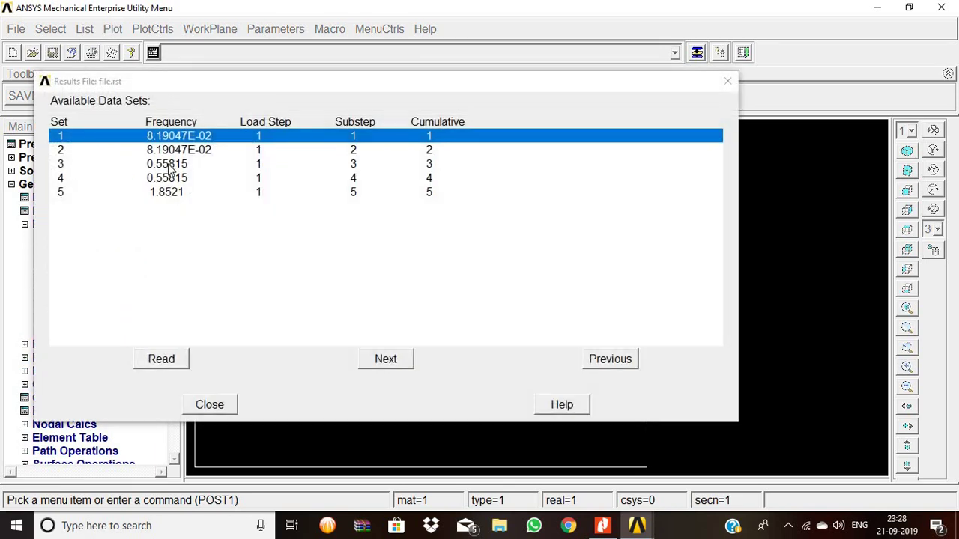
pyautogui.click(171, 165)
pyautogui.click(173, 363)
pyautogui.click(203, 403)
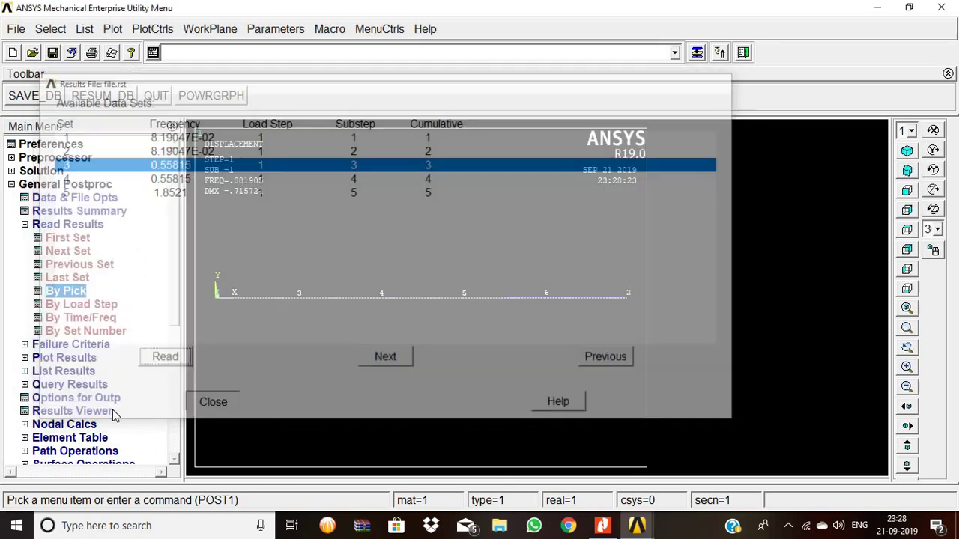
pyautogui.click(62, 358)
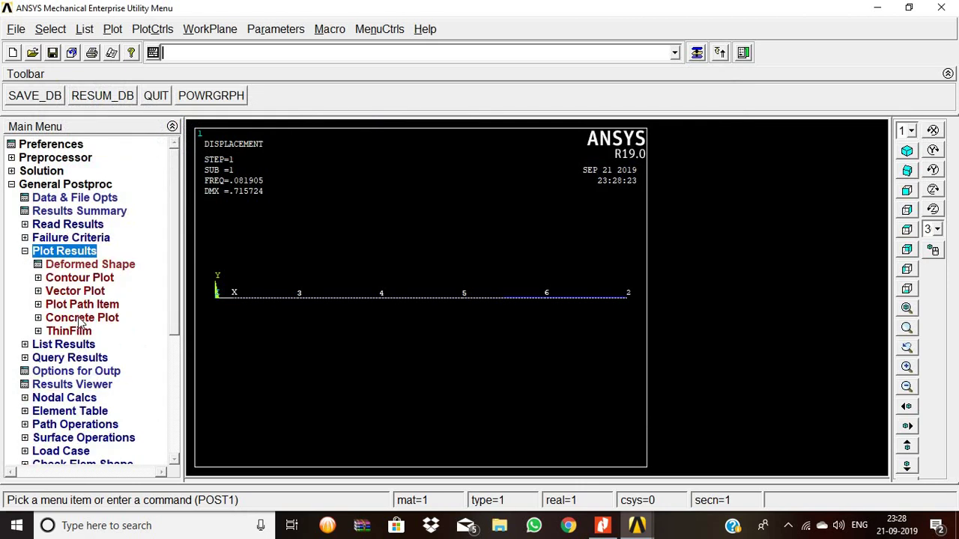
pyautogui.click(81, 265)
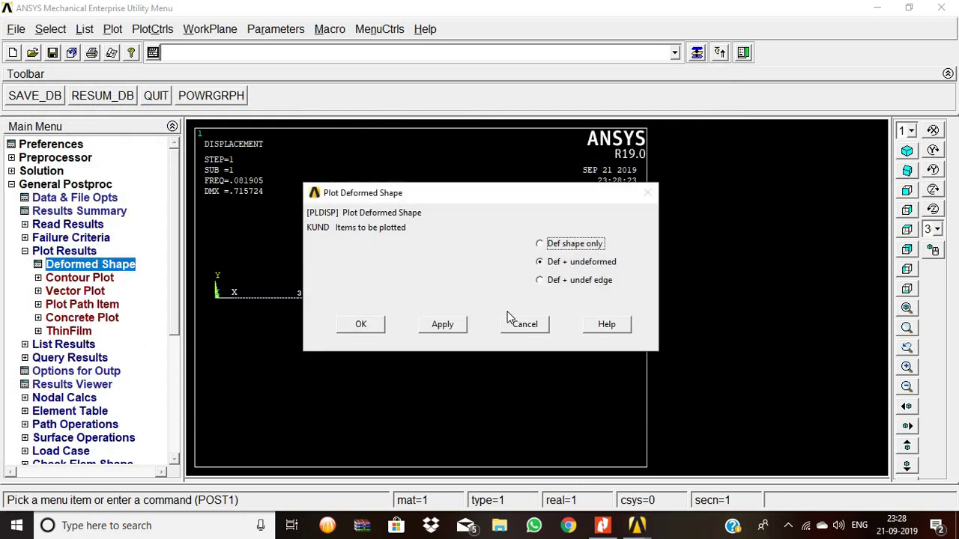
pyautogui.click(362, 325)
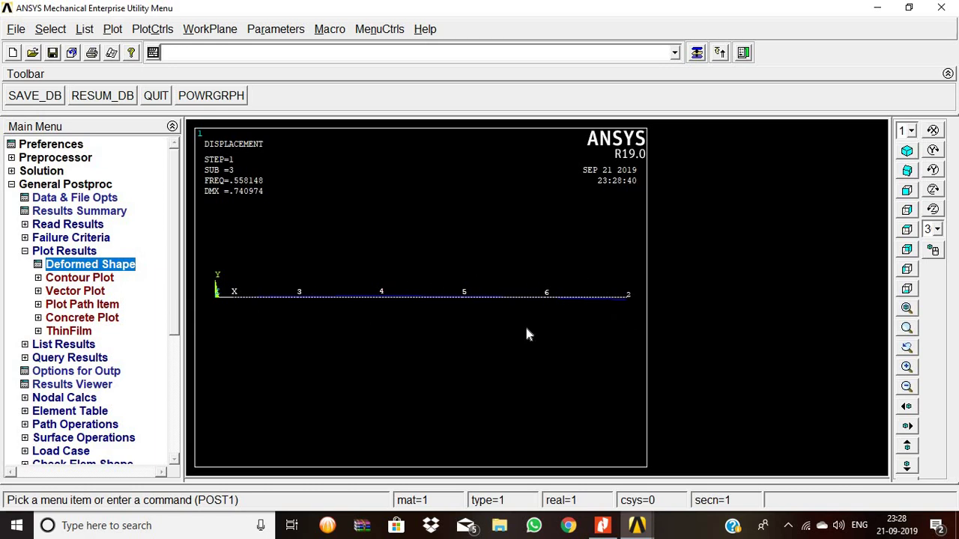
# Select result set 5 and plot its deformed shape over the undeformed beam
pyautogui.click(54, 226)
pyautogui.click(74, 292)
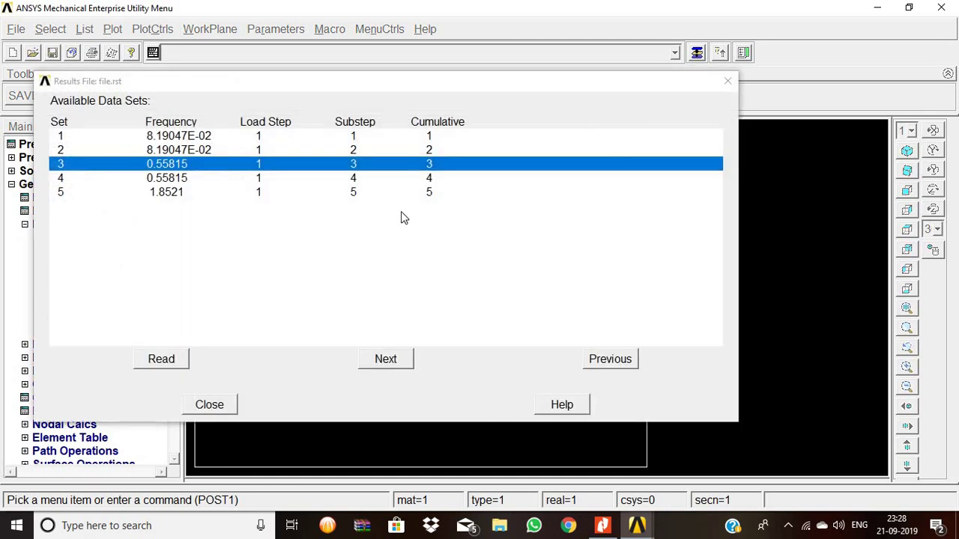
pyautogui.click(182, 196)
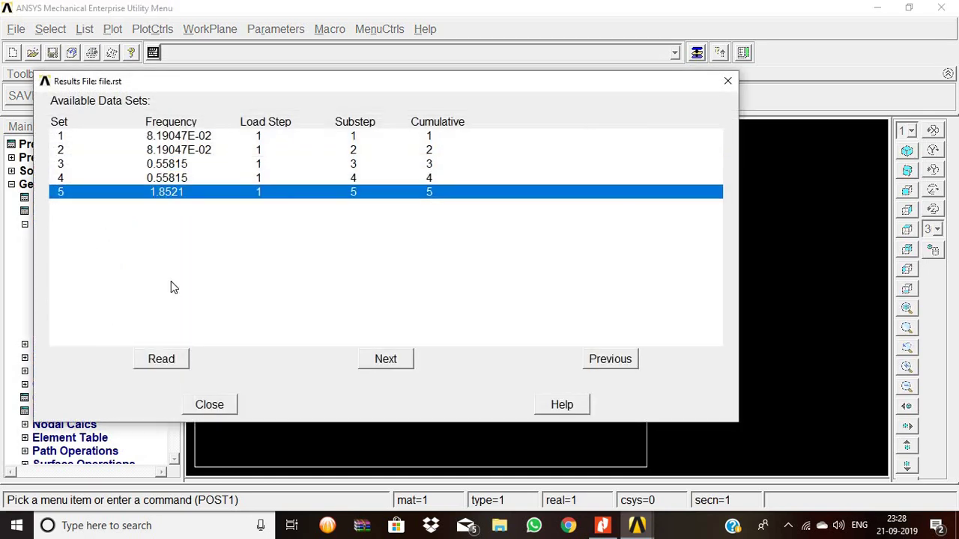
pyautogui.click(199, 404)
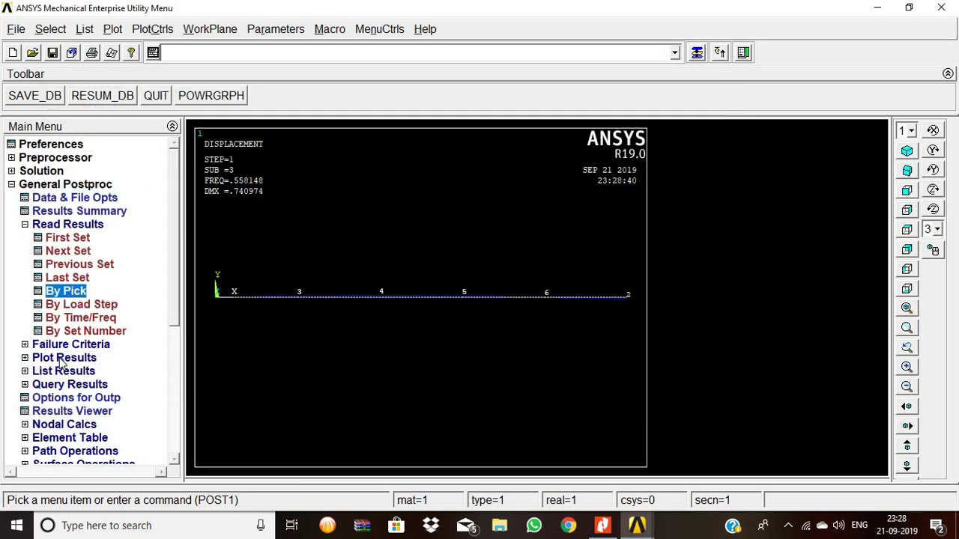
pyautogui.click(63, 359)
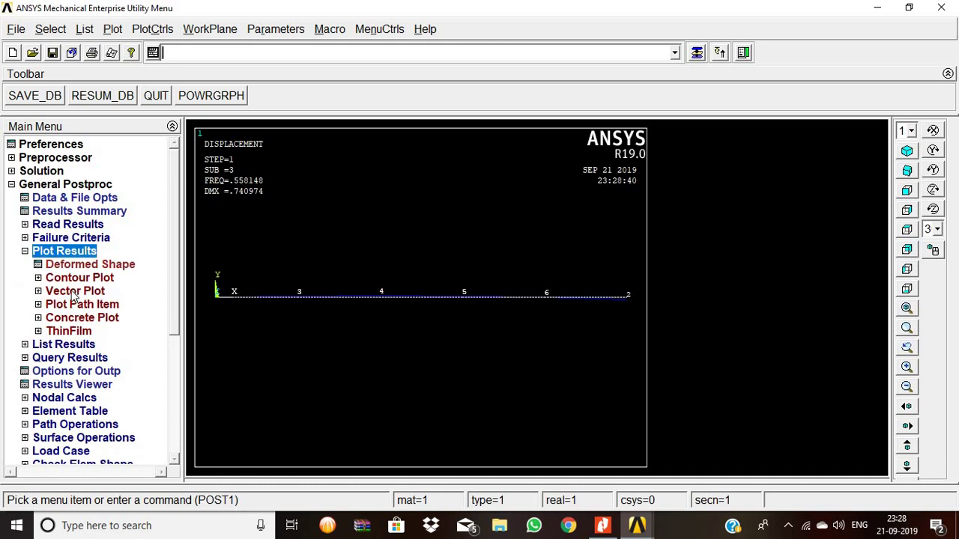
pyautogui.click(81, 266)
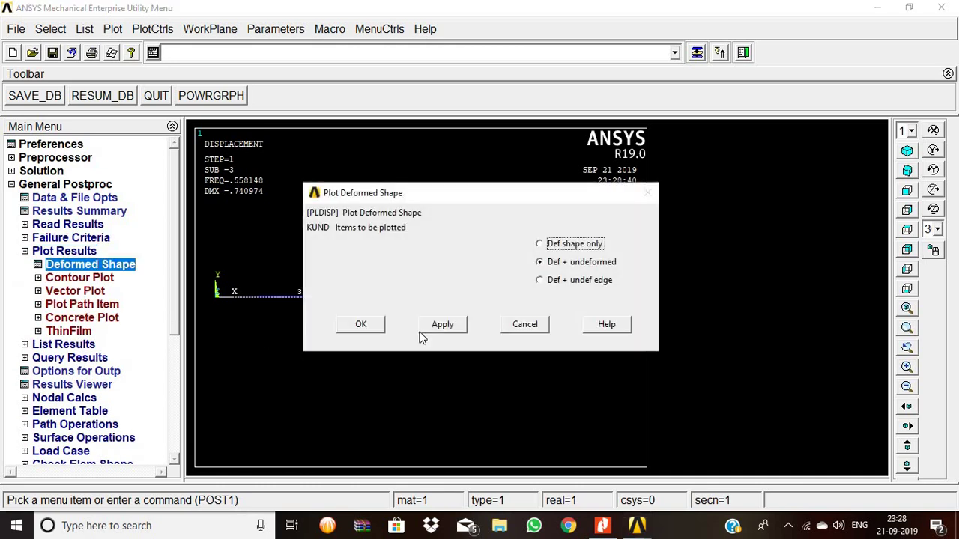
pyautogui.click(357, 325)
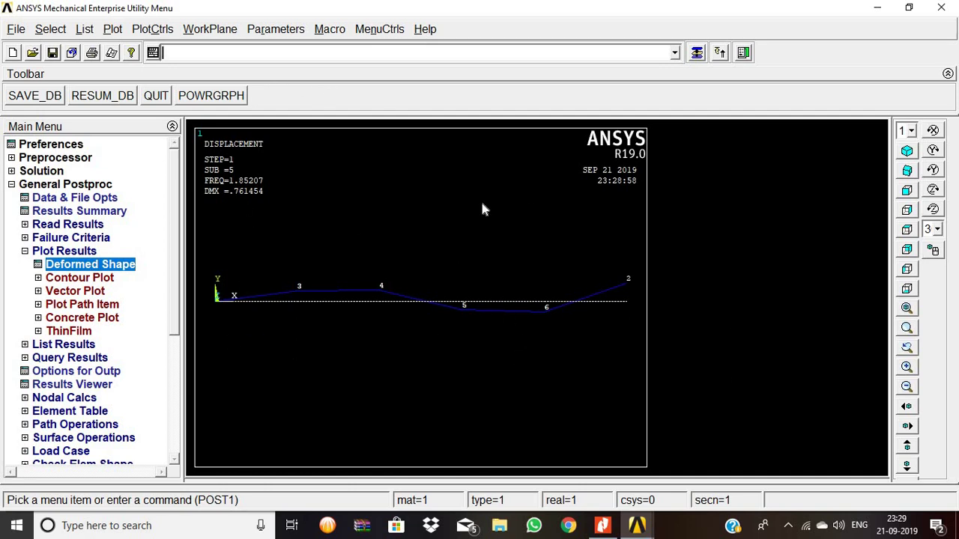
pyautogui.click(162, 33)
# Animate mode 5 as a DOF solution with Def + undeformed, then stop and close the controller
pyautogui.moveTo(172, 196)
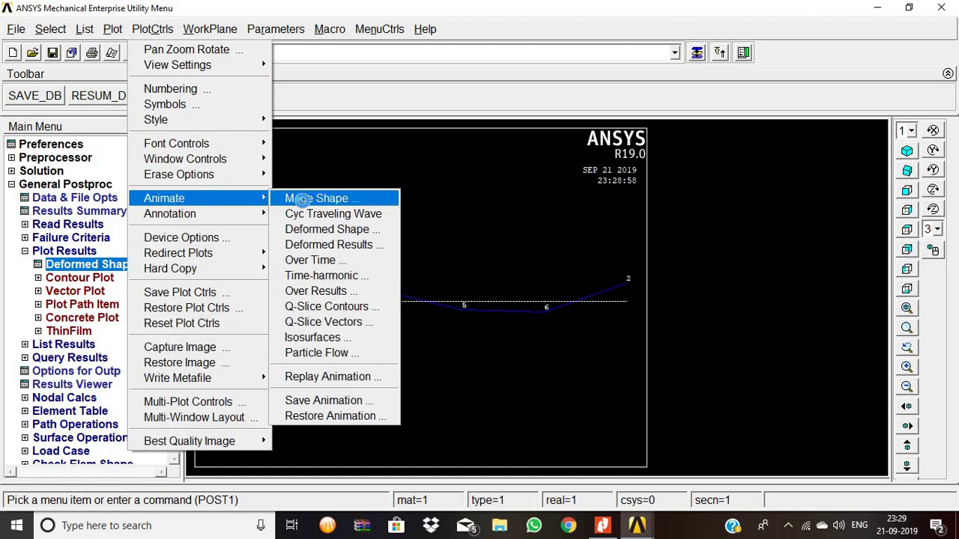
pyautogui.click(303, 200)
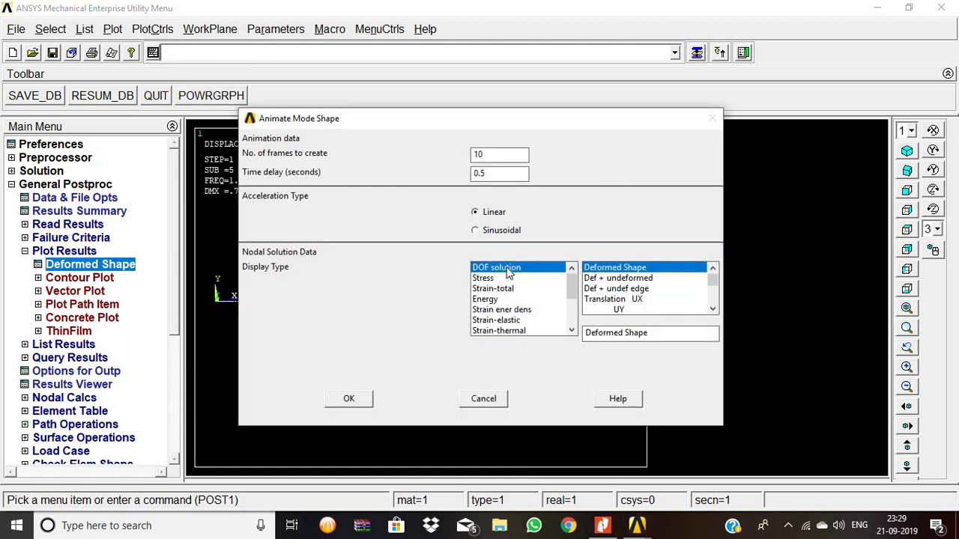
pyautogui.click(622, 278)
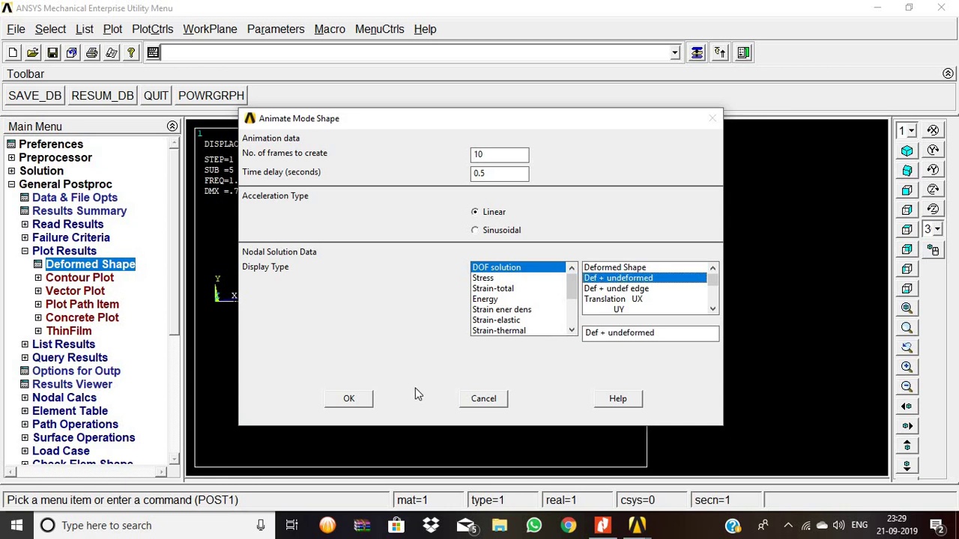
pyautogui.click(362, 398)
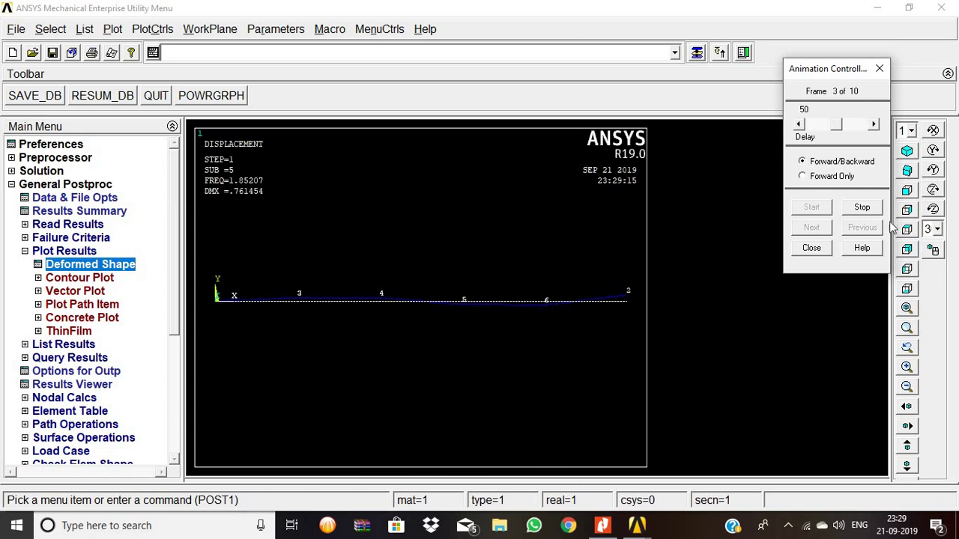
pyautogui.click(862, 207)
pyautogui.click(812, 248)
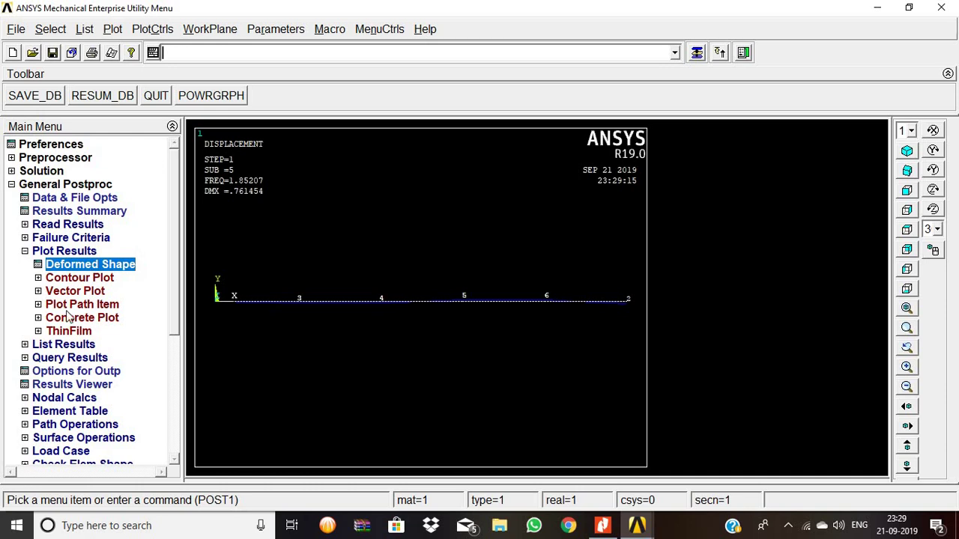
# Read the first result set and plot its deformed shape at 0.081905 Hz
pyautogui.click(68, 224)
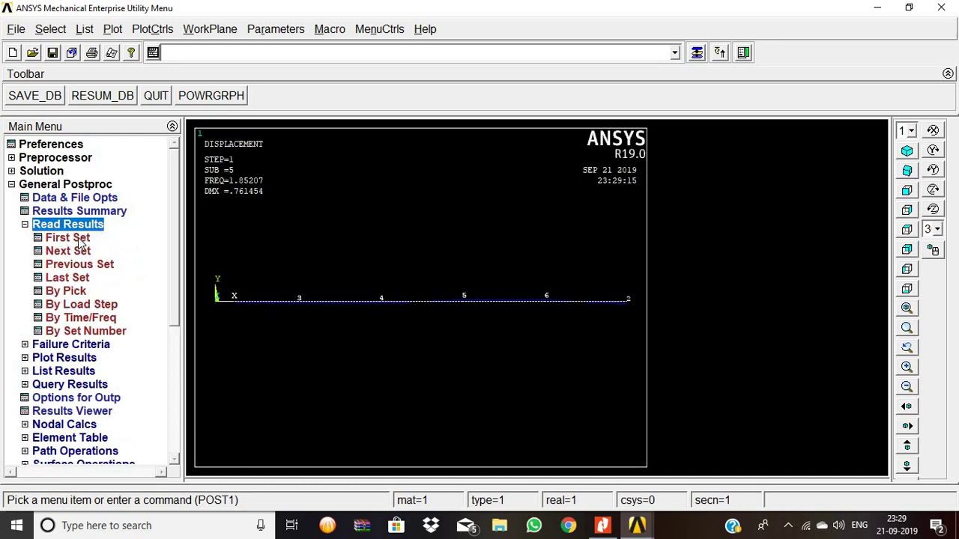
pyautogui.click(79, 240)
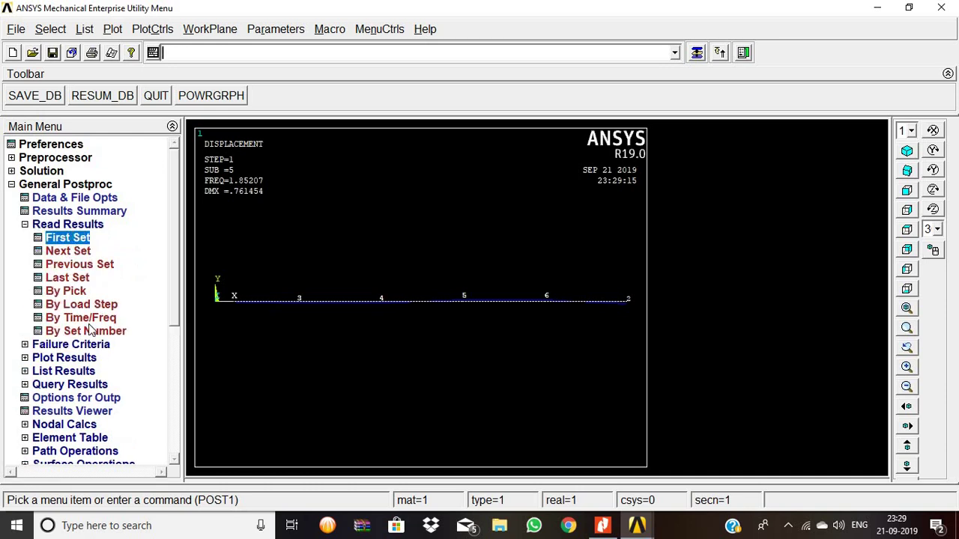
pyautogui.click(64, 361)
pyautogui.click(94, 265)
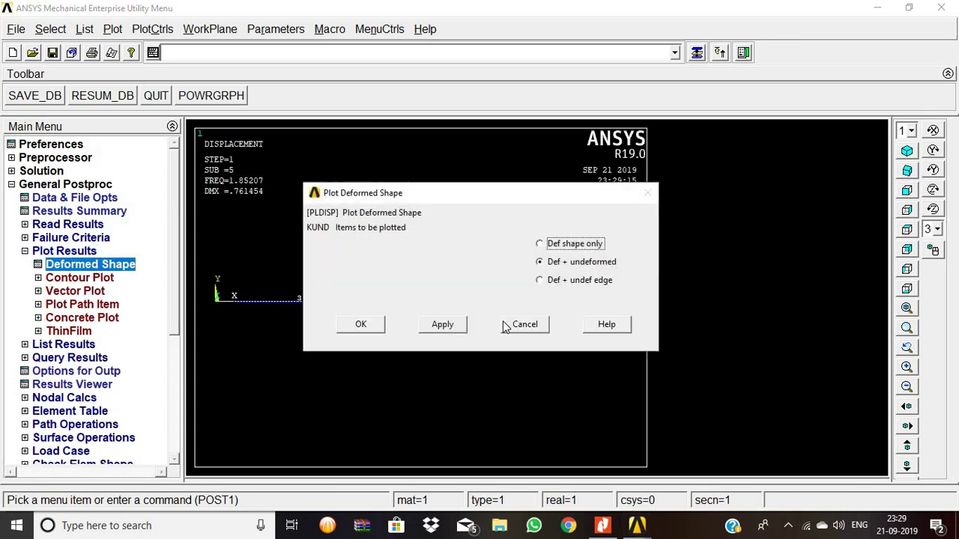
pyautogui.click(371, 329)
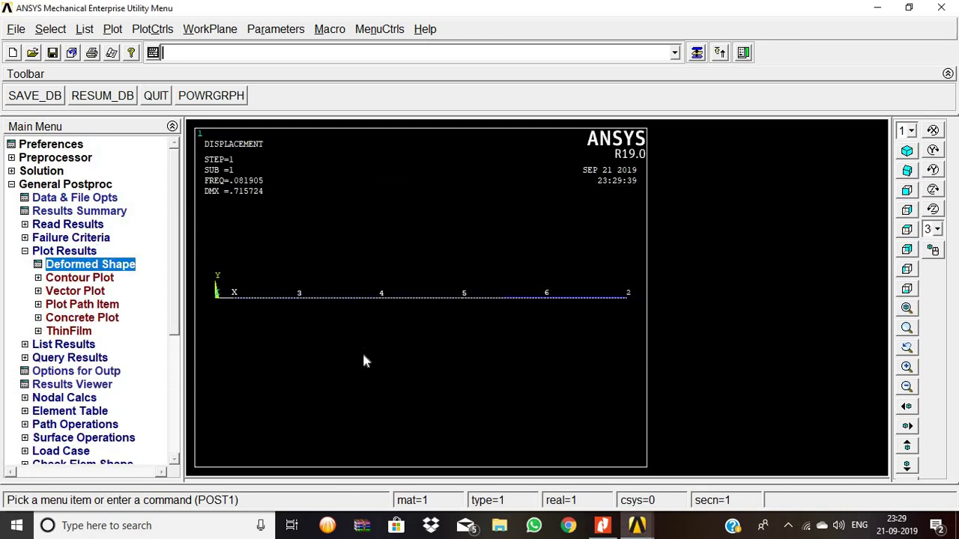
# Capture the plot as an image, cancel the bitmap save, and close the image window
pyautogui.click(143, 30)
pyautogui.click(211, 350)
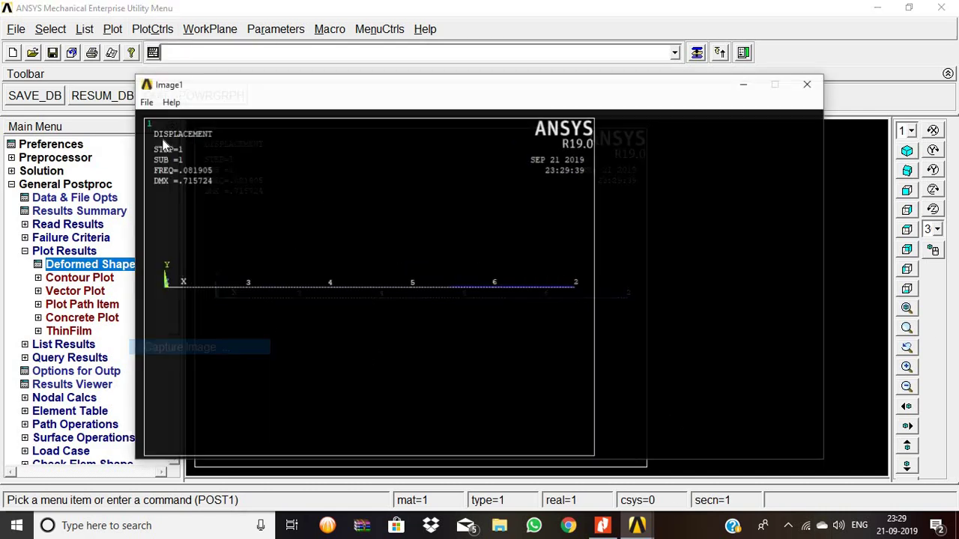
pyautogui.click(146, 101)
pyautogui.click(176, 118)
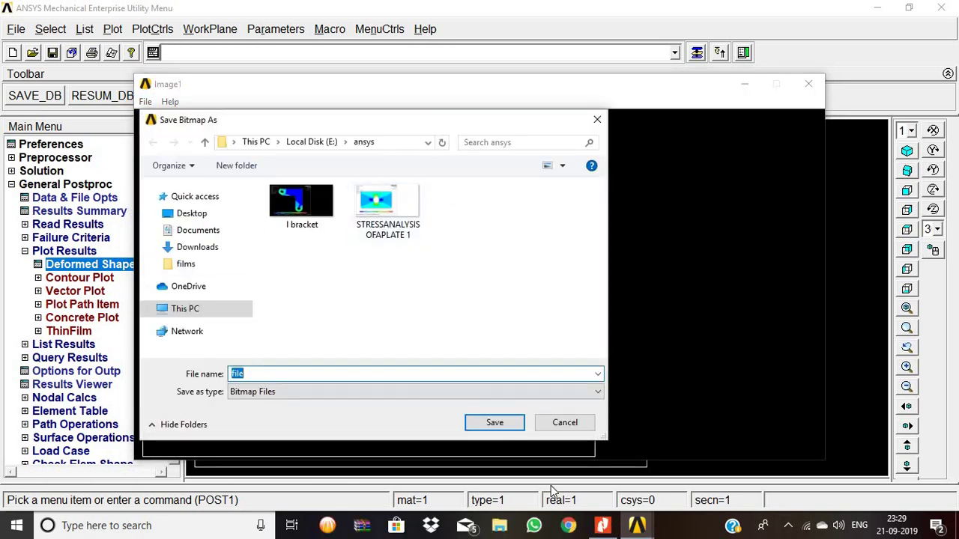
pyautogui.click(565, 422)
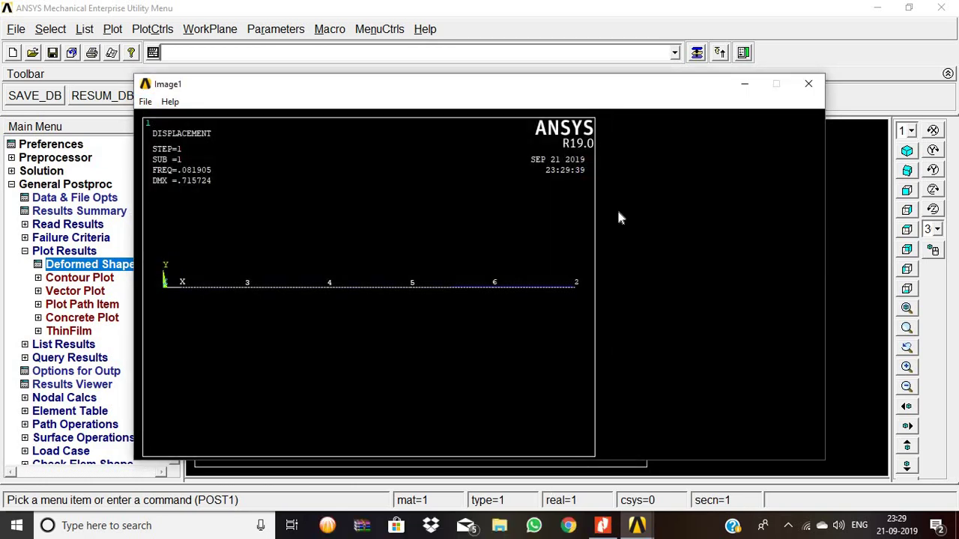
pyautogui.click(808, 84)
pyautogui.click(66, 225)
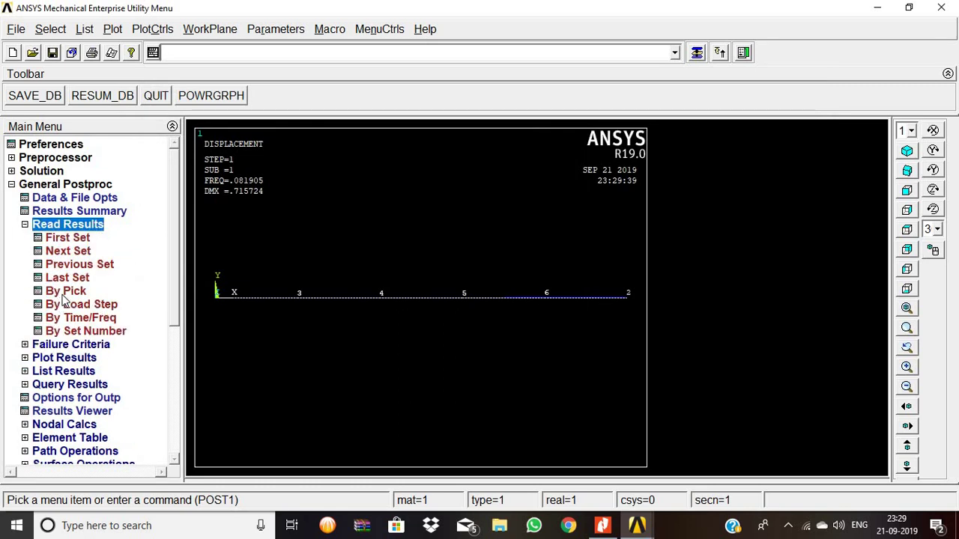
# Read the next two result sets, plotting the deformed shapes of modes 2 and 3
pyautogui.click(75, 253)
pyautogui.click(64, 358)
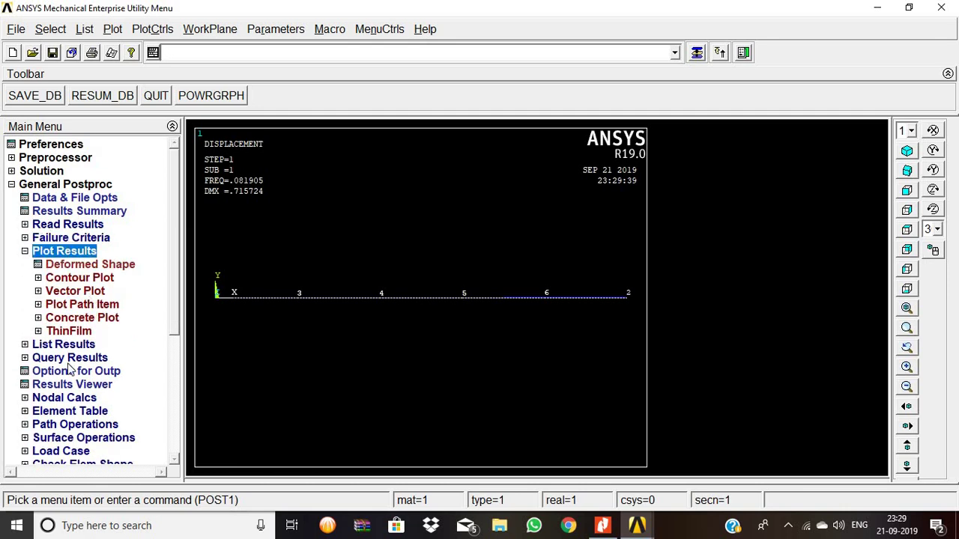
pyautogui.click(85, 266)
pyautogui.click(350, 323)
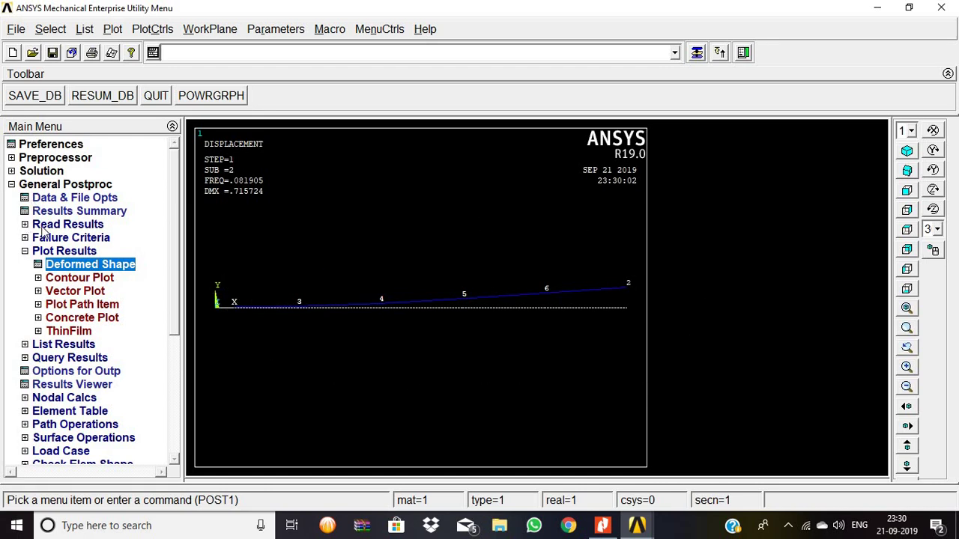
pyautogui.click(68, 224)
pyautogui.click(68, 251)
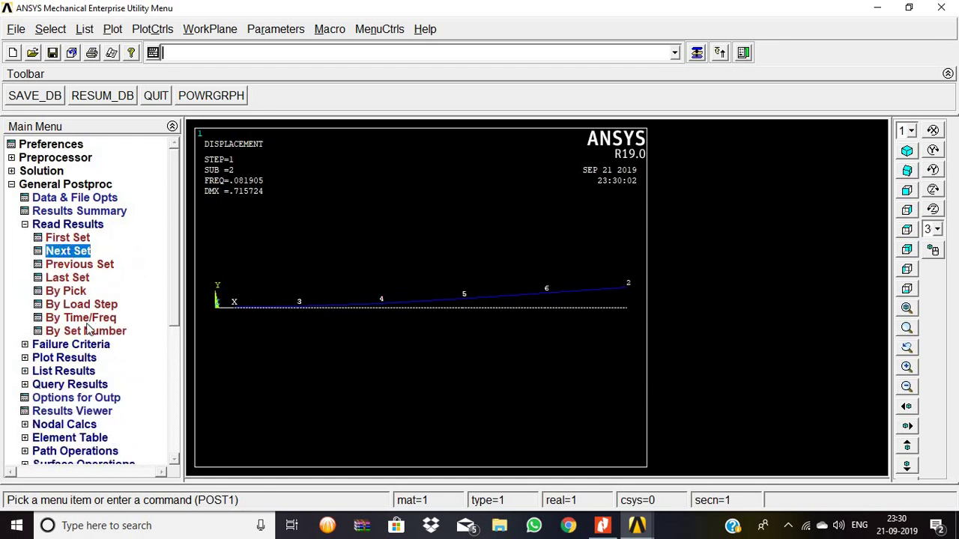
pyautogui.click(67, 359)
pyautogui.click(83, 267)
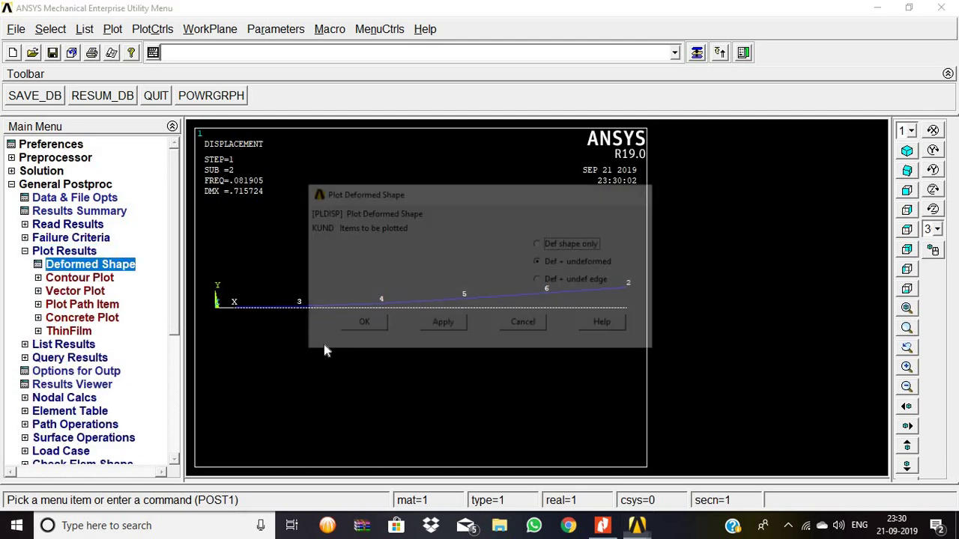
pyautogui.click(352, 324)
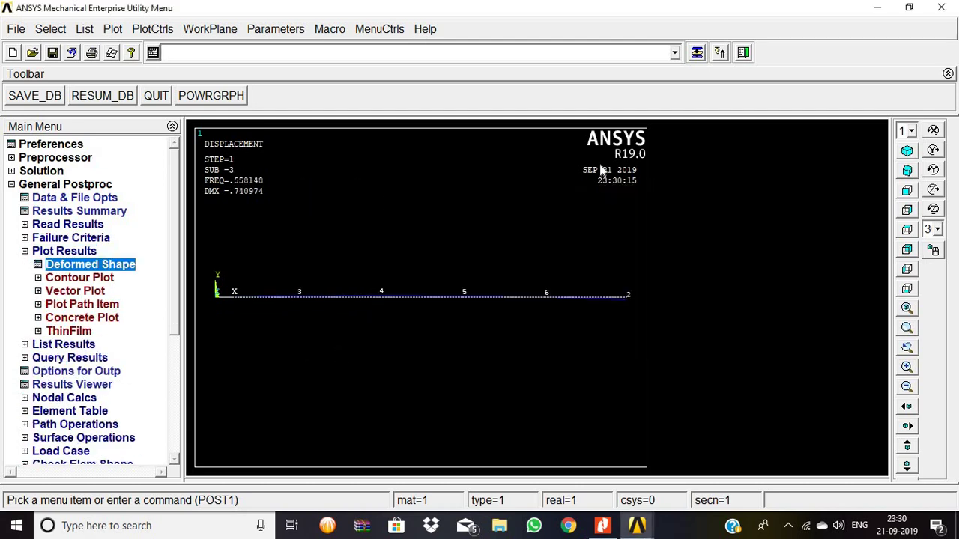
# Plot mode 4's deformed shape and review the SET,LIST natural frequency summary
pyautogui.click(50, 226)
pyautogui.click(62, 254)
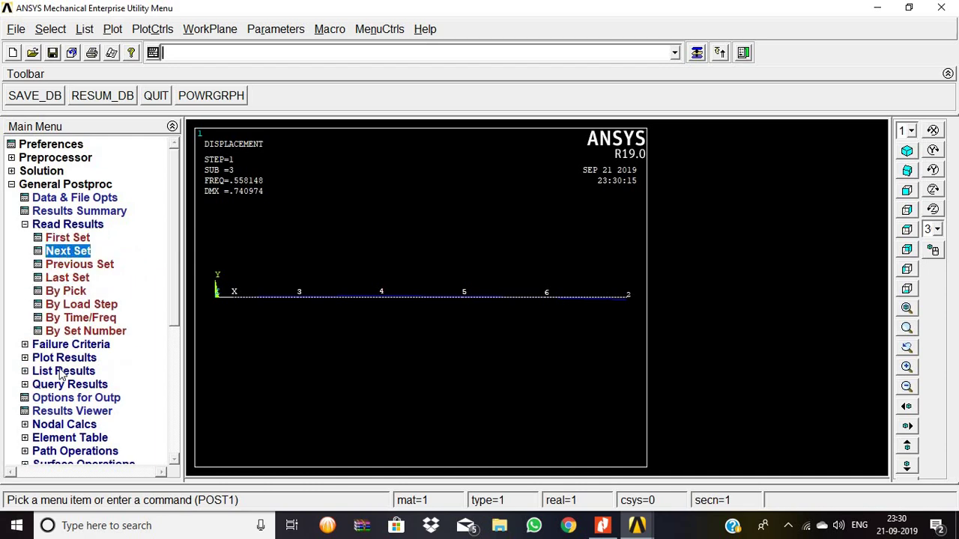
pyautogui.click(64, 359)
pyautogui.click(71, 264)
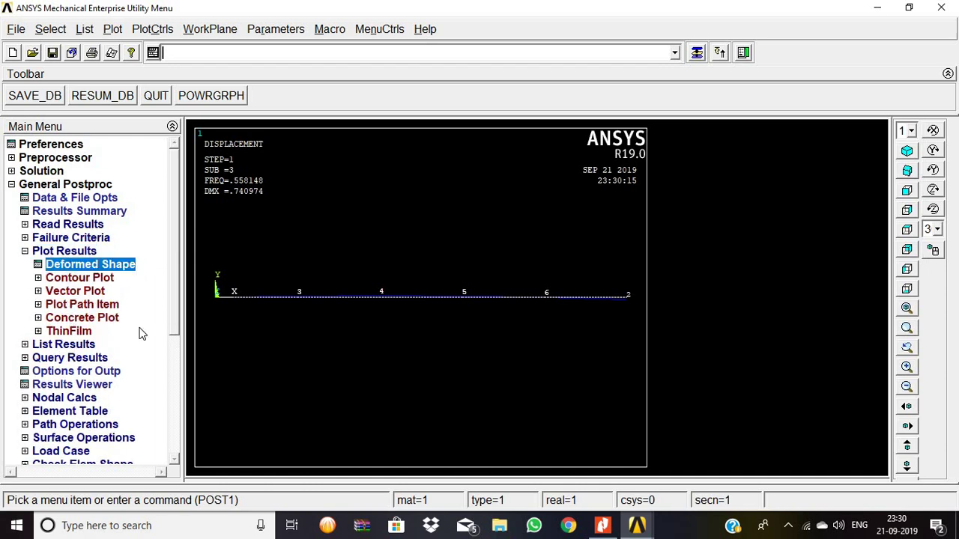
pyautogui.click(351, 327)
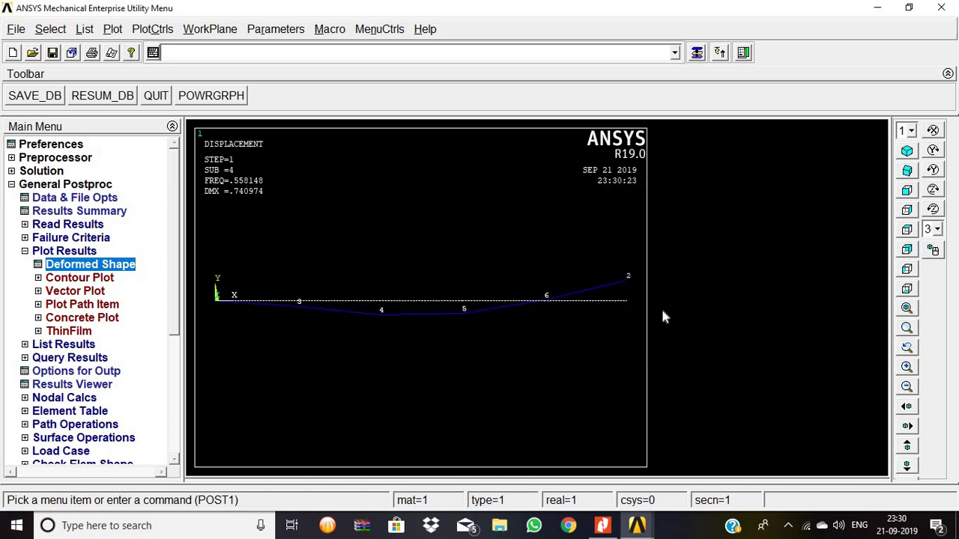
pyautogui.click(66, 214)
pyautogui.click(691, 147)
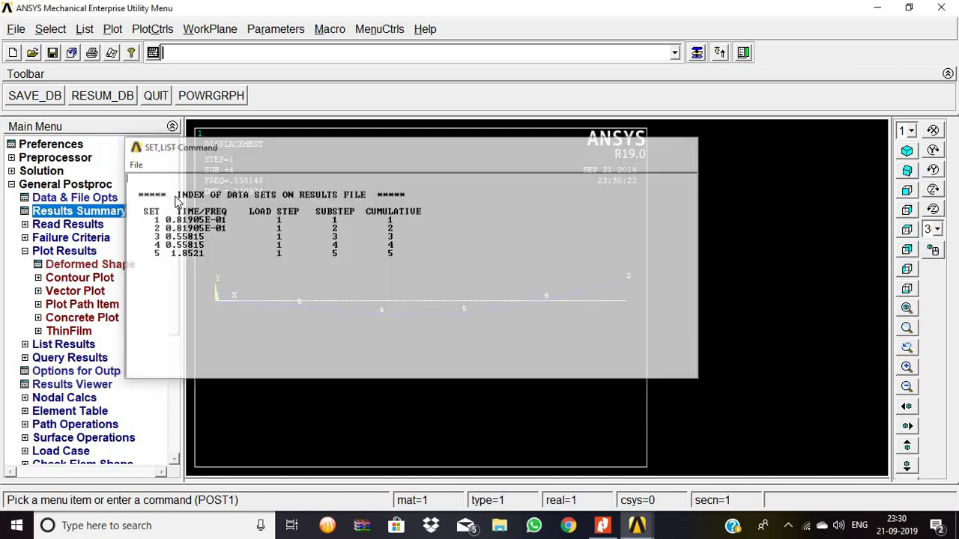
pyautogui.click(79, 237)
# Read the next set and plot mode 5's deformed shape at 1.85207 Hz
pyautogui.click(75, 226)
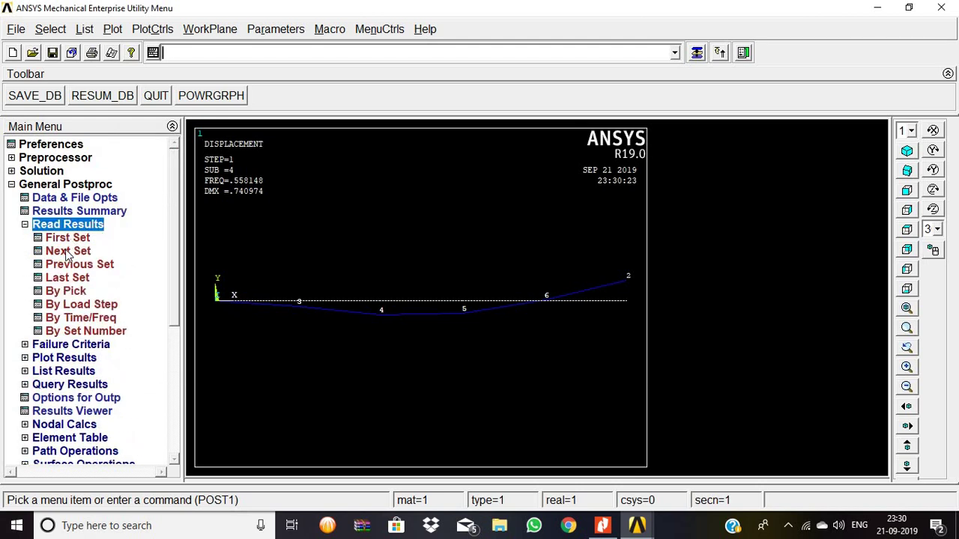
pyautogui.click(67, 252)
pyautogui.click(72, 358)
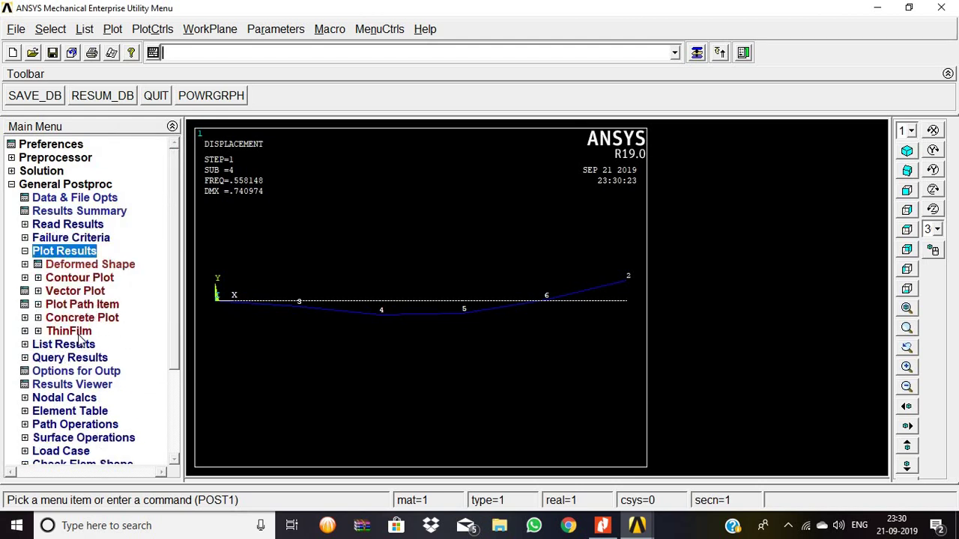
pyautogui.click(87, 267)
pyautogui.click(359, 323)
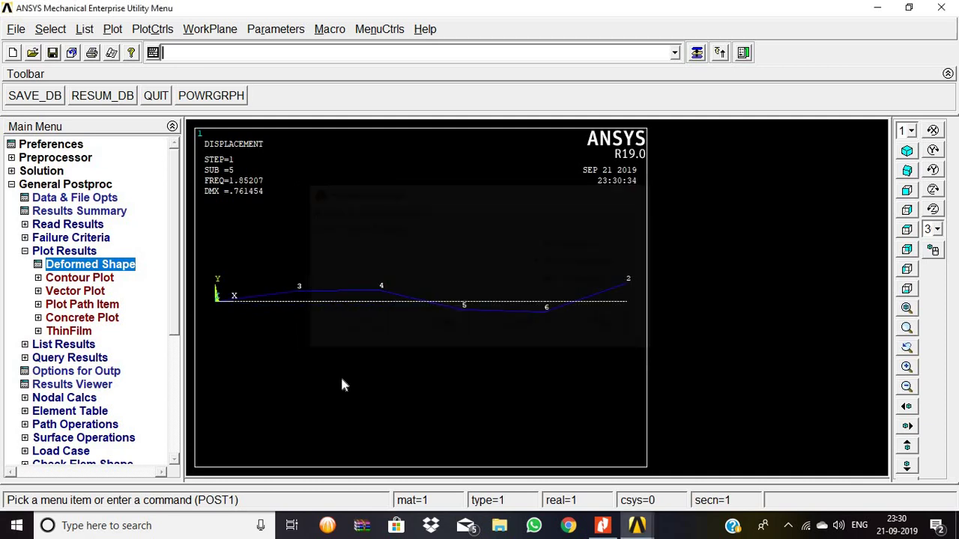